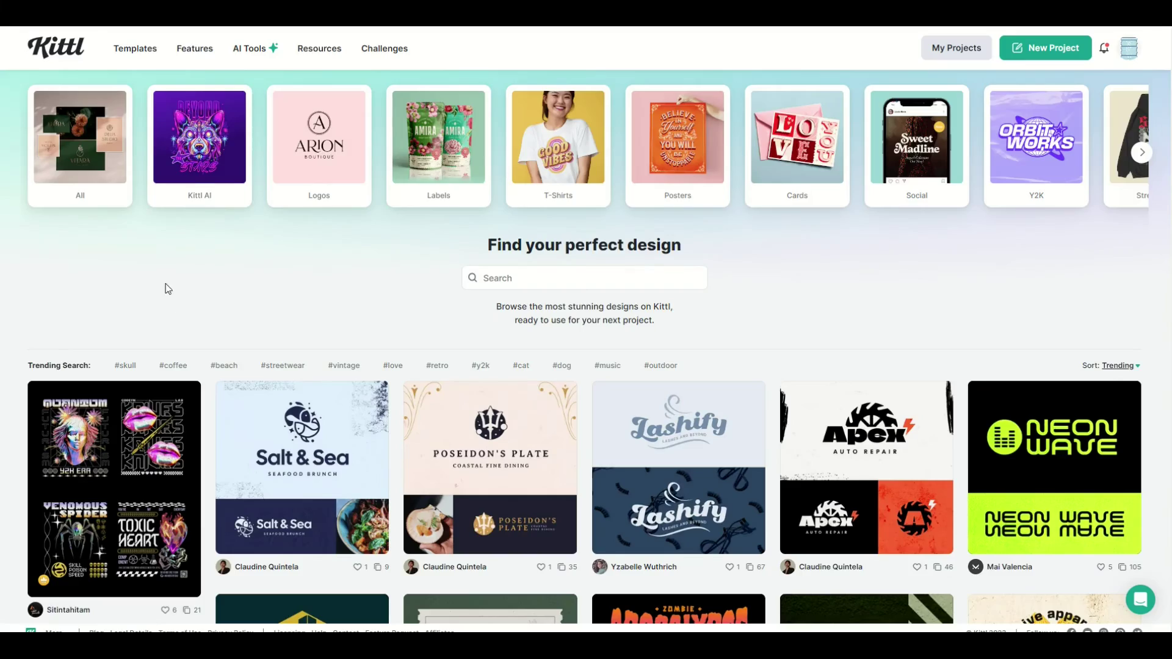
scroll(368, 305, "down", 12)
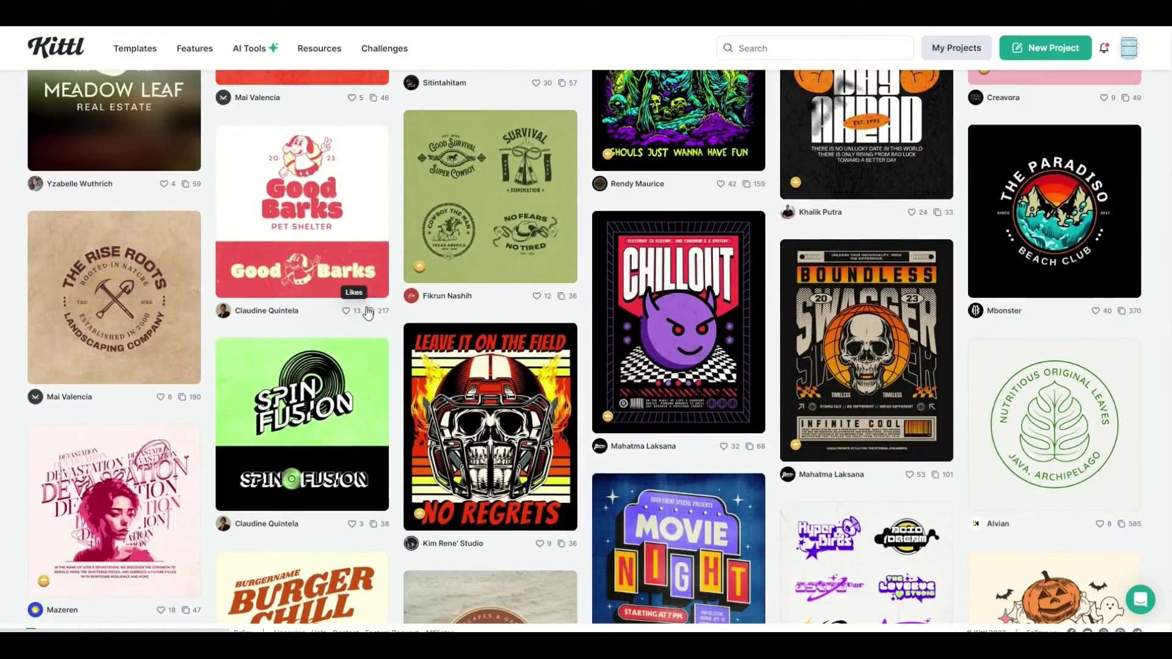
scroll(354, 309, "up", 7)
scroll(352, 309, "up", 4)
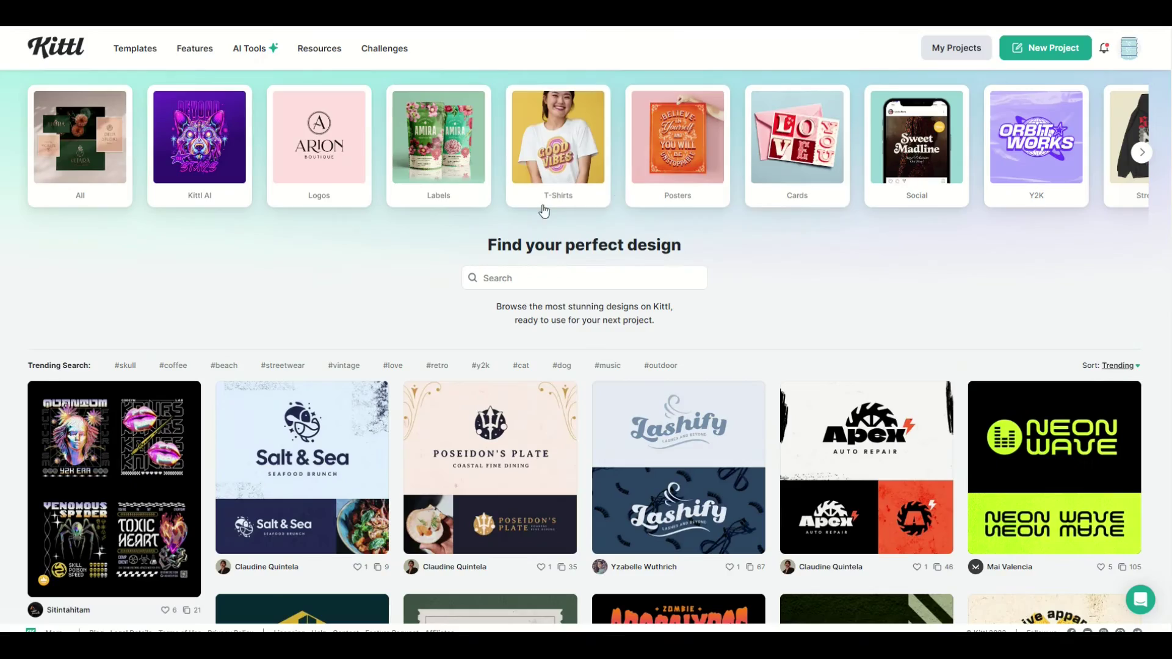
Create a new project with the Standard 1200 × 1200 px artboard and make its background grey
left_click(1051, 51)
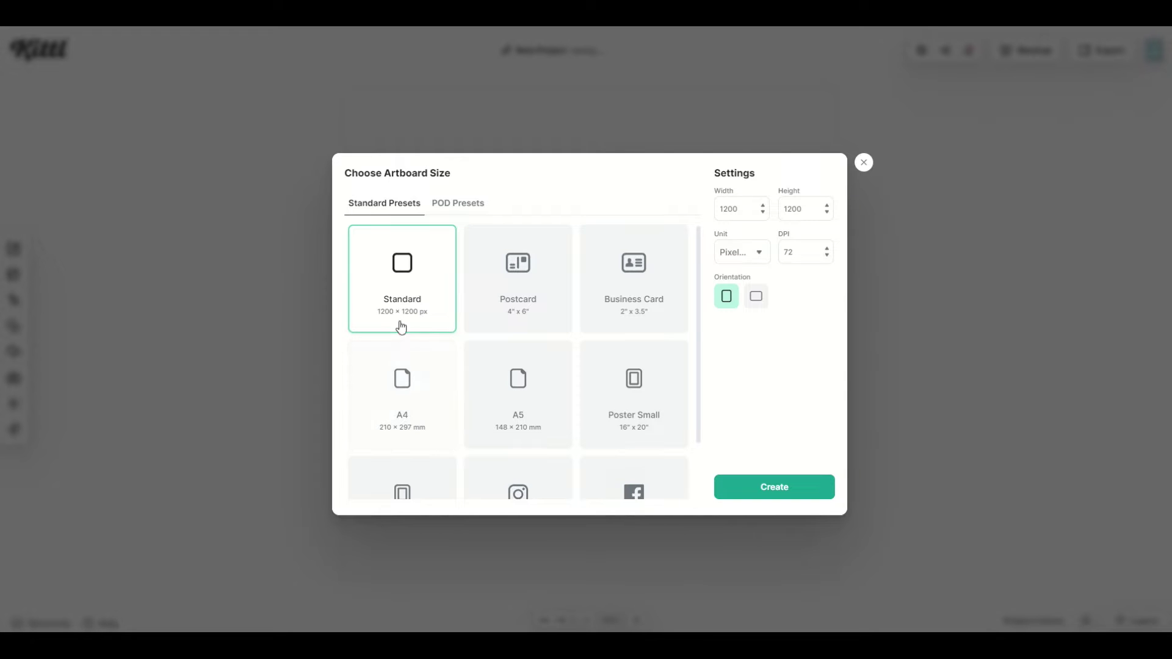
left_click(758, 486)
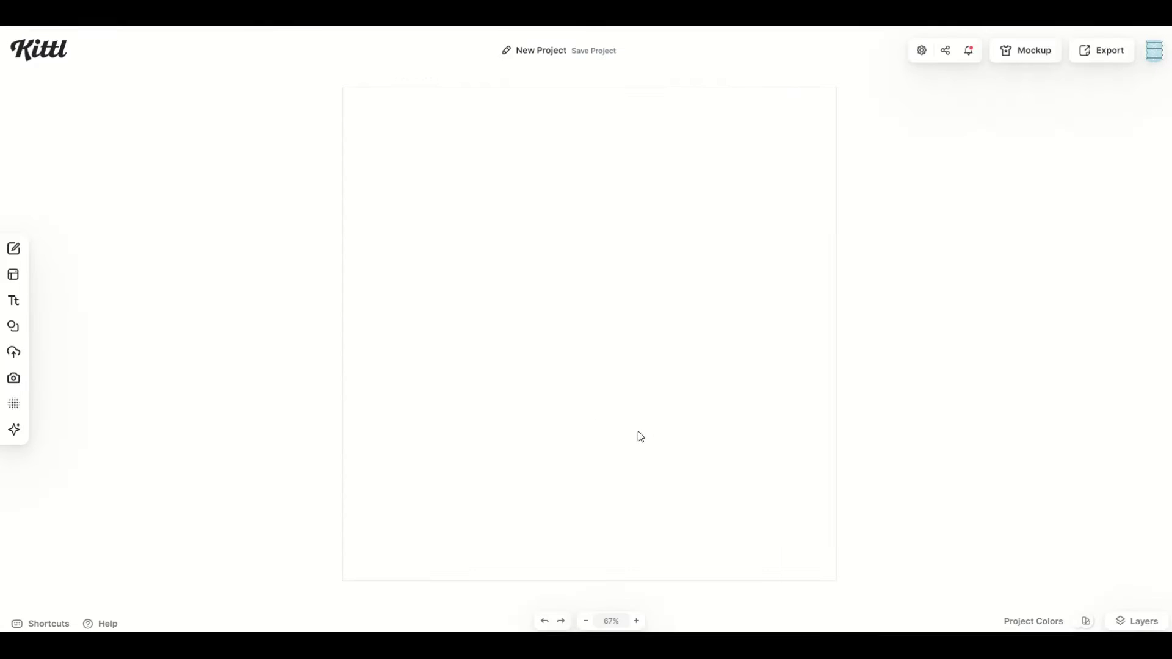
left_click(693, 451)
left_click(1018, 145)
left_click_drag(832, 191, 802, 223)
left_click(263, 264)
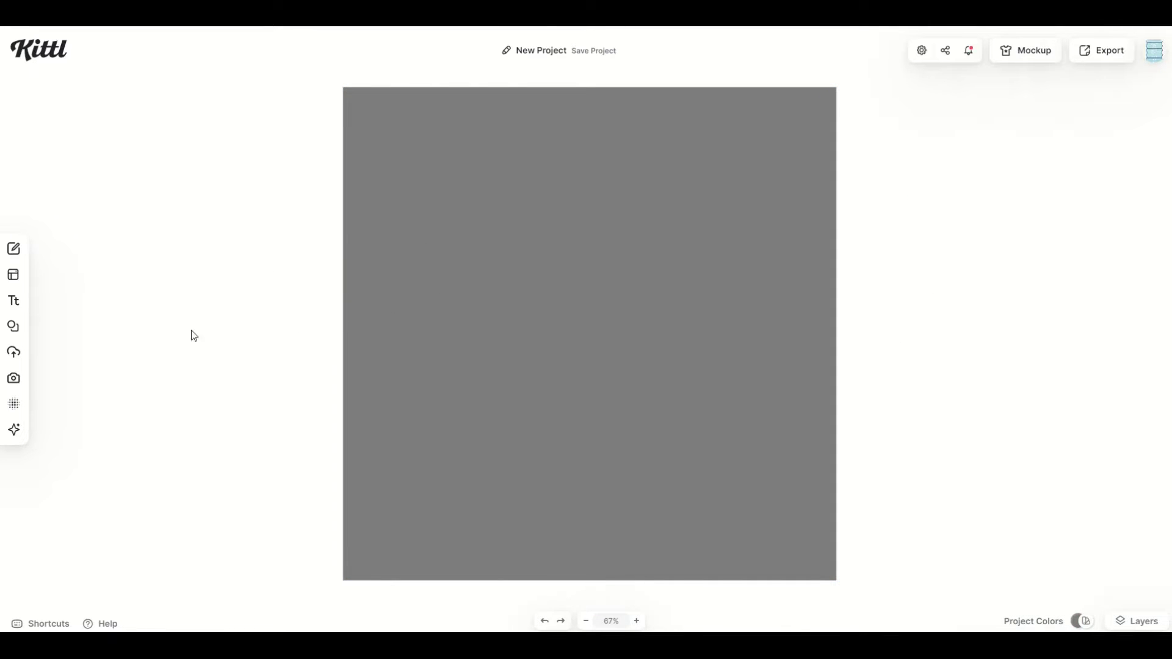
Add a dark basic square, stretch it into a full-width rectangle across the artboard's upper third, and centre it horizontally
mouse_move(23, 354)
left_click(22, 331)
left_click(68, 322)
left_click_drag(564, 337, 424, 309)
left_click_drag(509, 302, 833, 303)
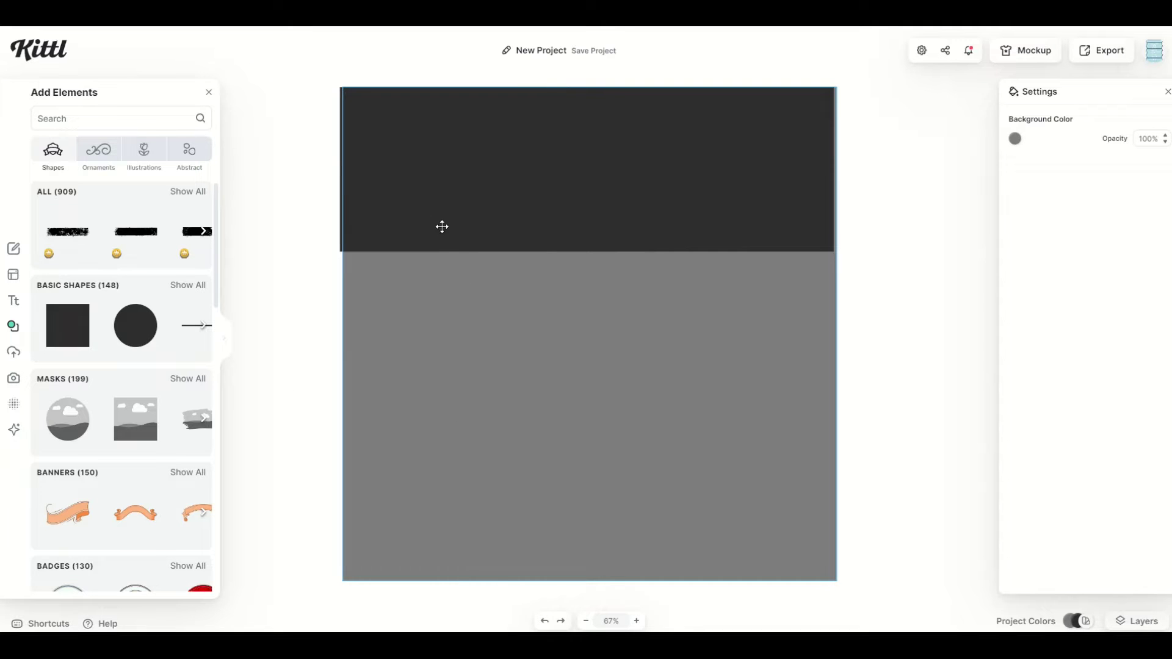
mouse_move(435, 199)
left_mouse_down()
mouse_move(628, 258)
mouse_move(445, 240)
mouse_move(452, 208)
mouse_move(444, 189)
mouse_move(434, 196)
left_mouse_up()
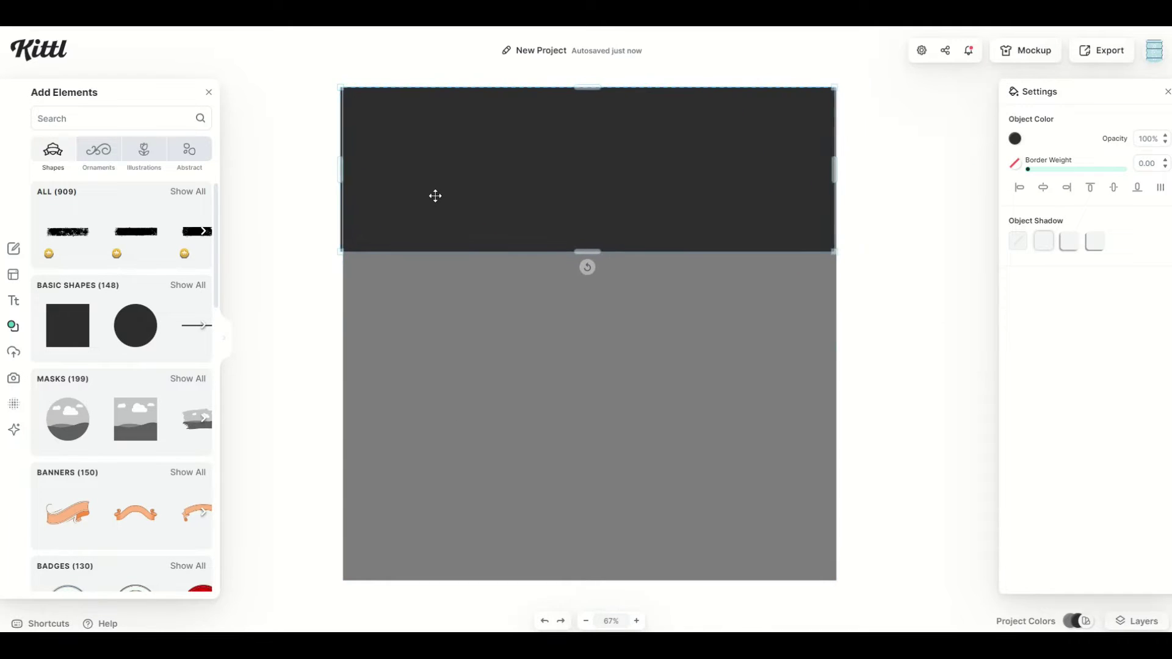
left_click(1043, 188)
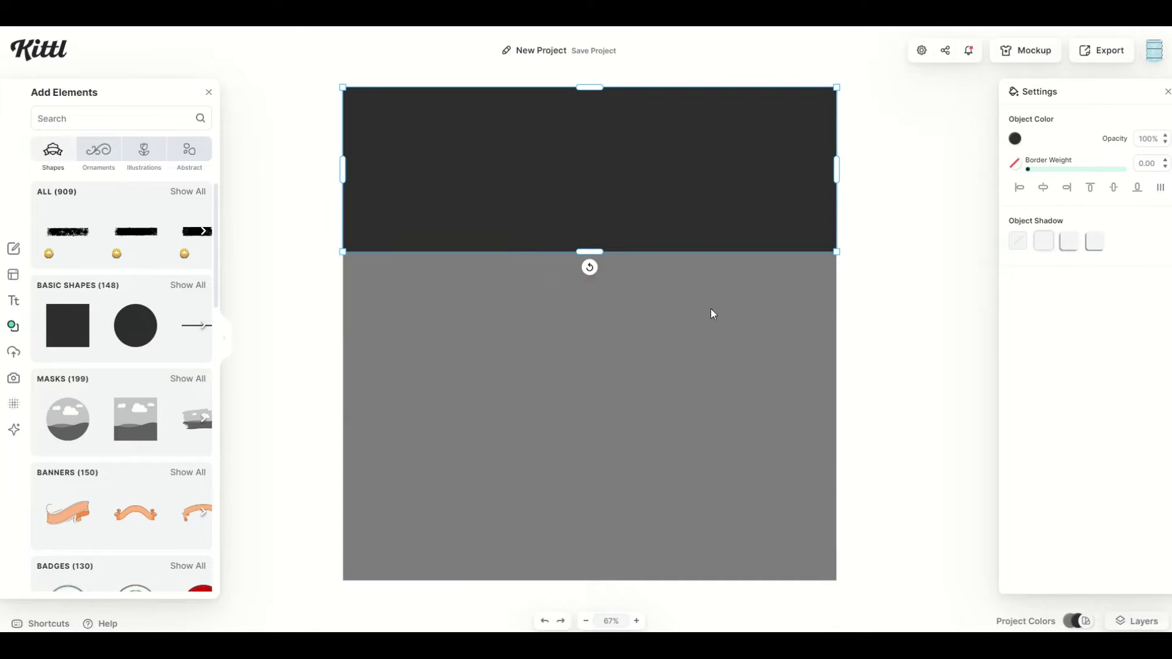
Rename the dark shape's layer as Rectangle and lock it
left_click(1125, 623)
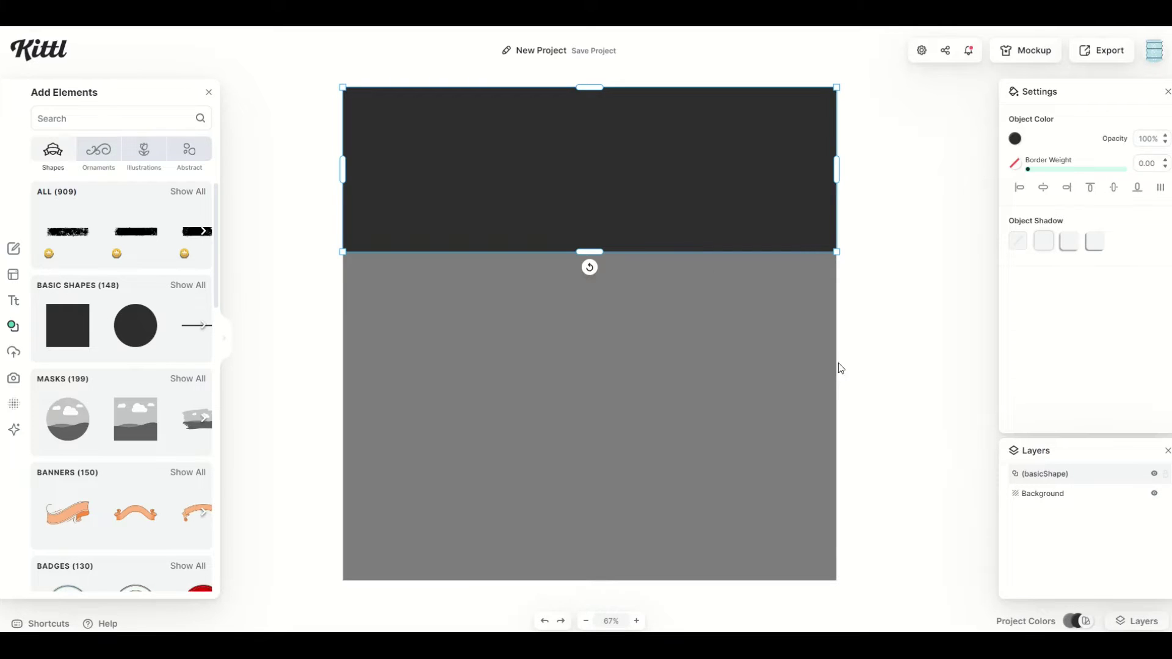
double_click(1038, 476)
type("re")
left_click(1164, 476)
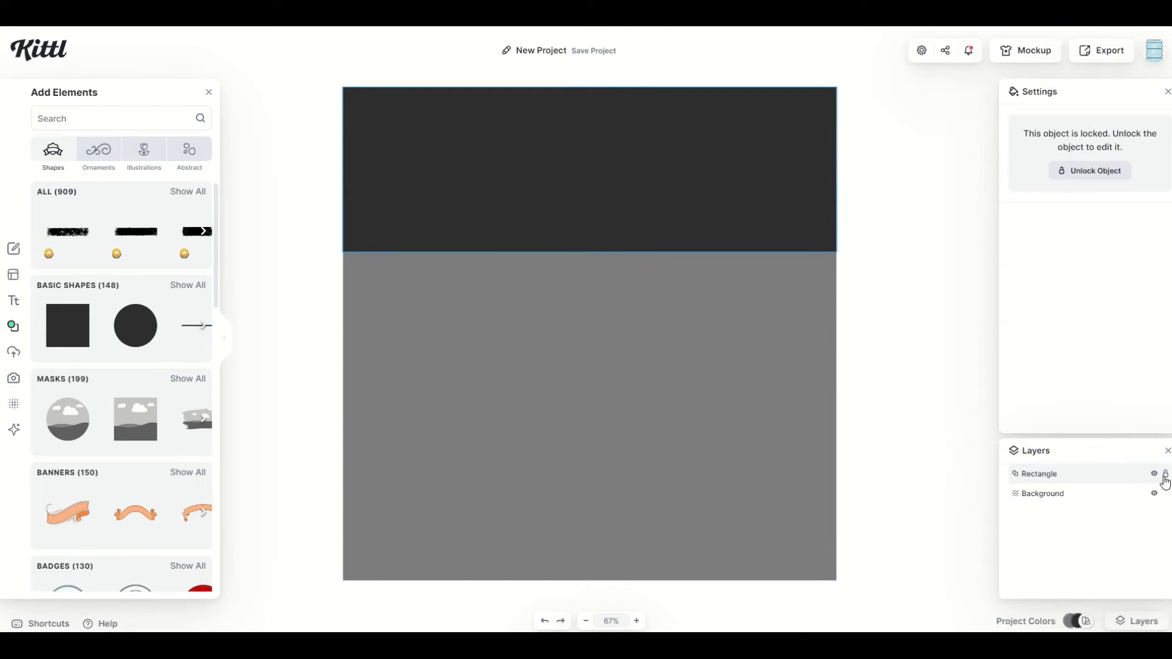
left_click(774, 335)
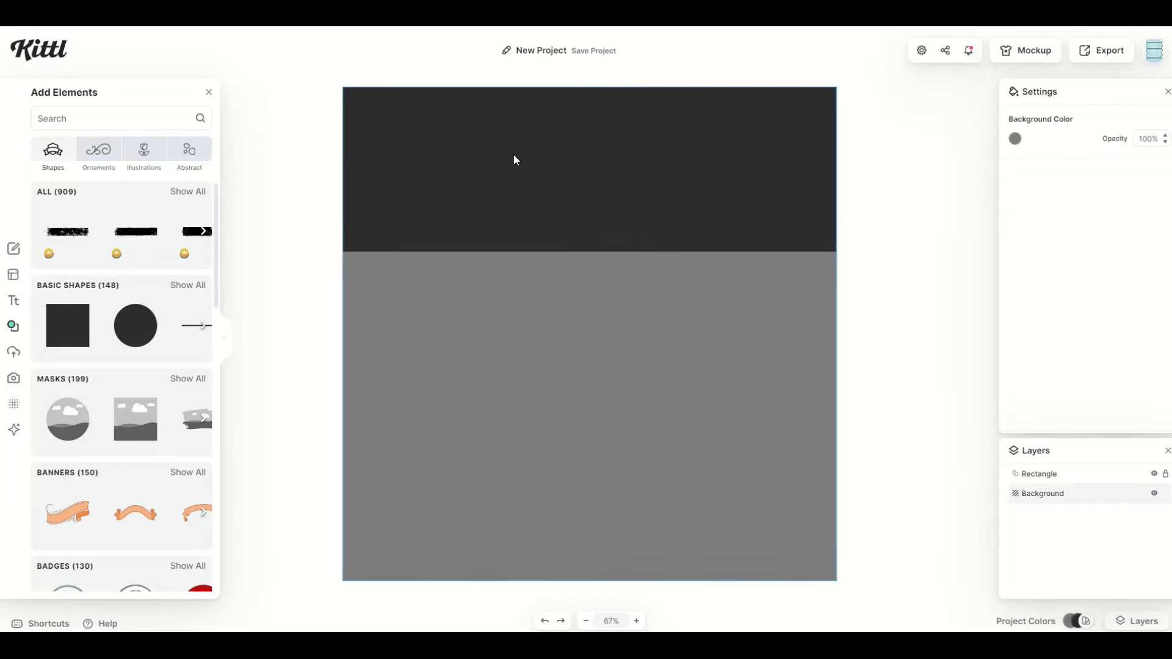
key("Escape")
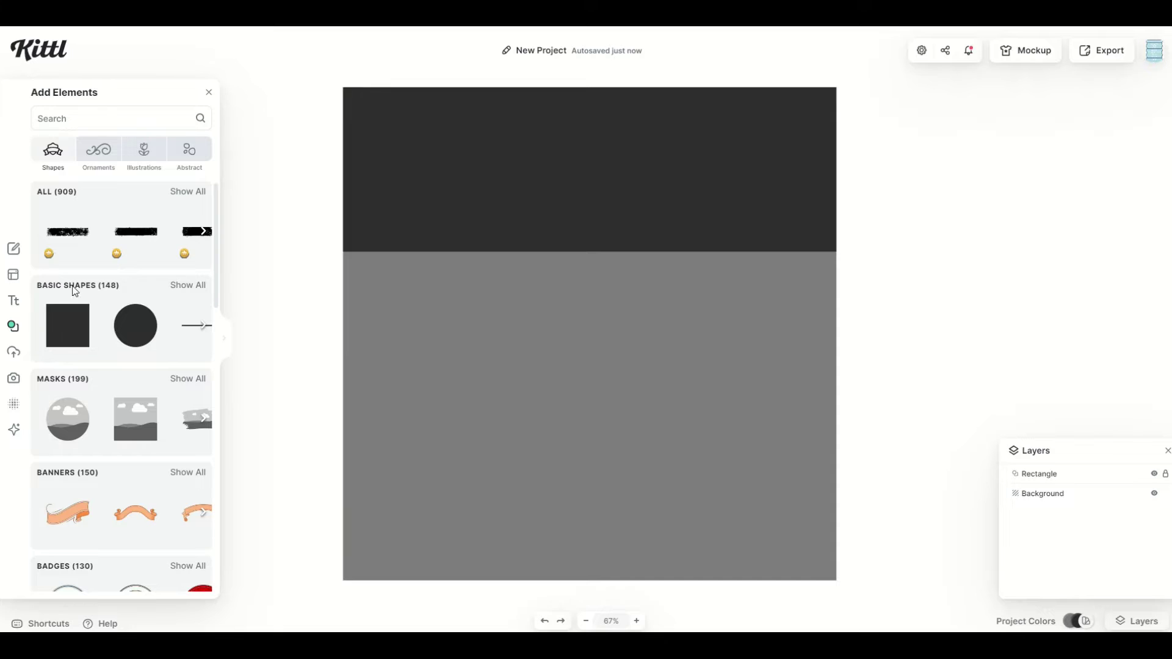
Search the elements for flowers and place the purple four-petalled flower with green leaves in the artboard's left half
left_click(55, 119)
type("flowers")
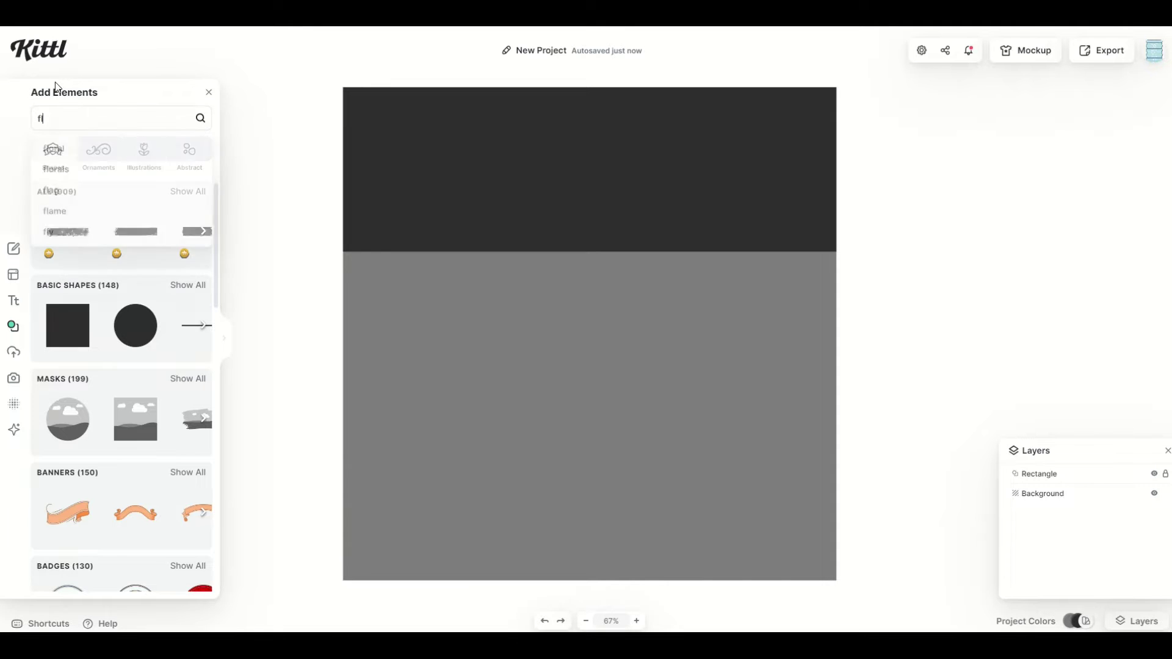
key("Return")
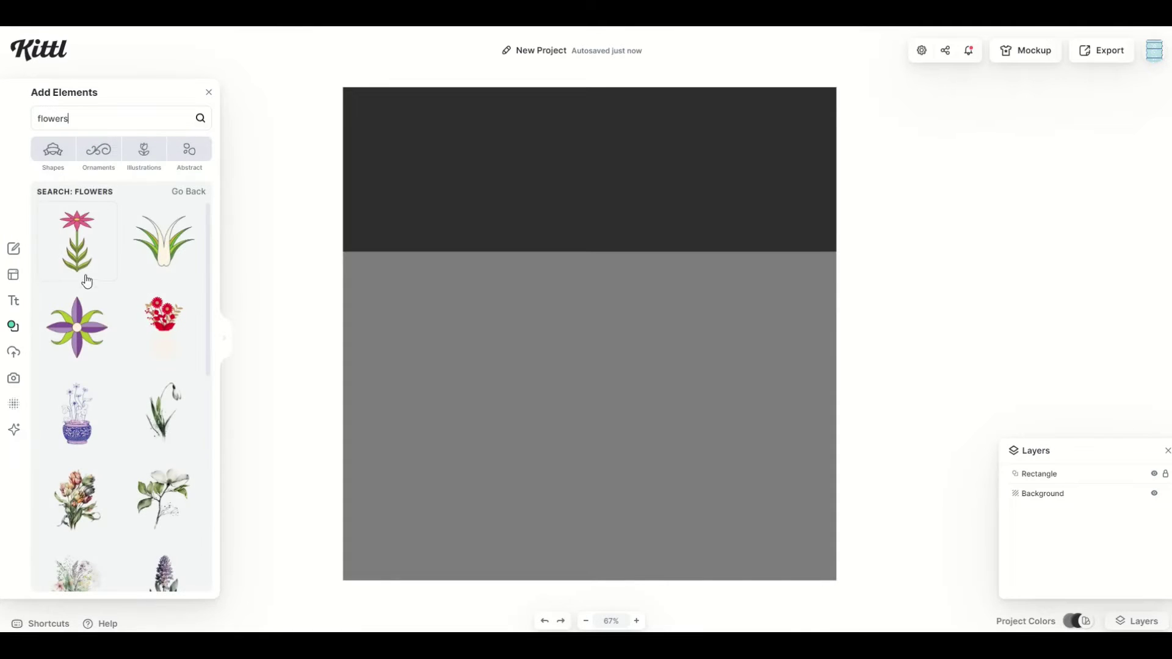
left_click(77, 328)
left_click_drag(552, 335, 406, 301)
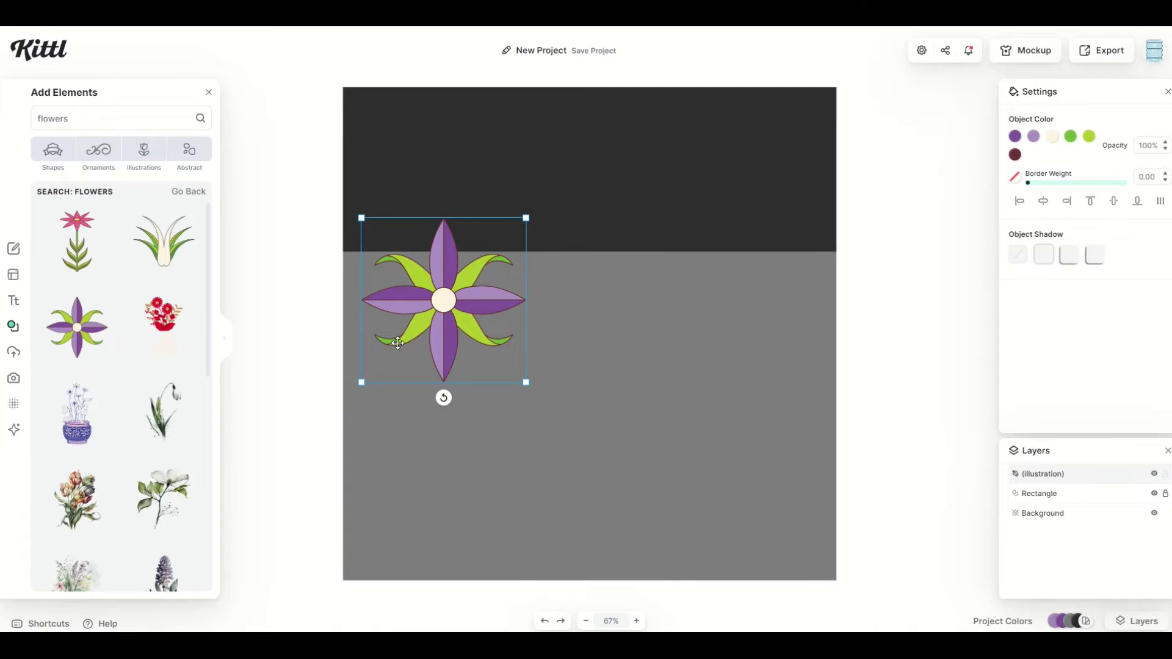
Duplicate the purple flower to make four in total and spread them over the artboard, one near each corner
left_click_drag(430, 298, 727, 275)
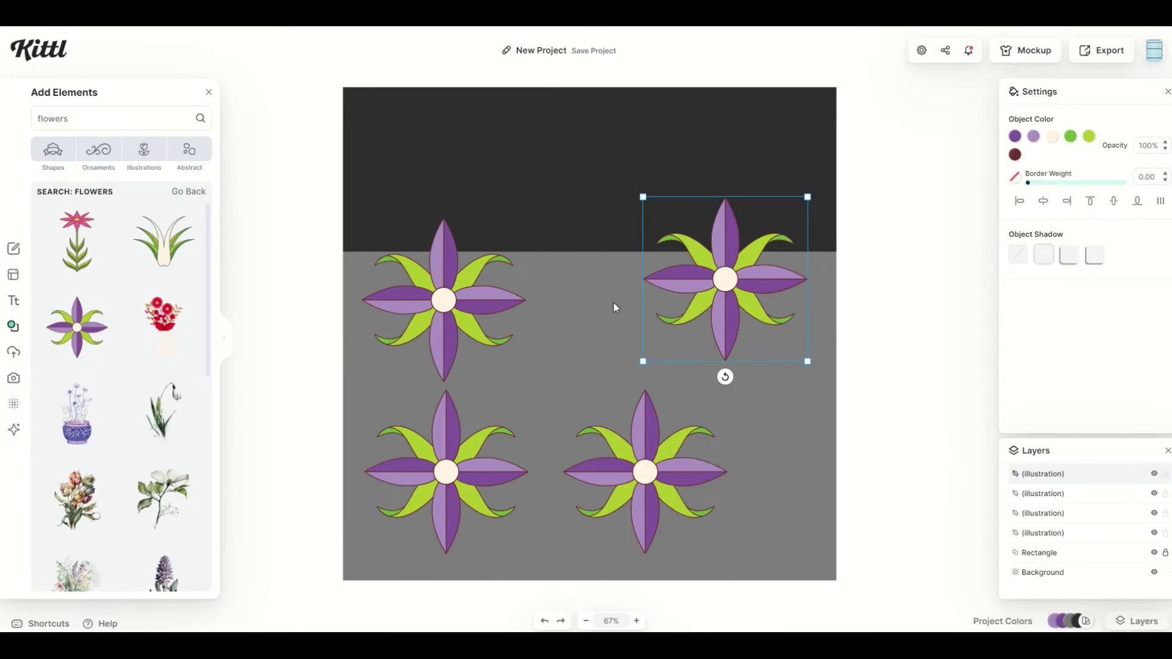
left_click(545, 214)
left_click_drag(428, 305, 423, 262)
left_click_drag(705, 287, 710, 237)
left_click_drag(454, 264, 456, 276)
left_click_drag(449, 419, 489, 420)
left_click_drag(642, 452, 721, 403)
left_click(569, 376)
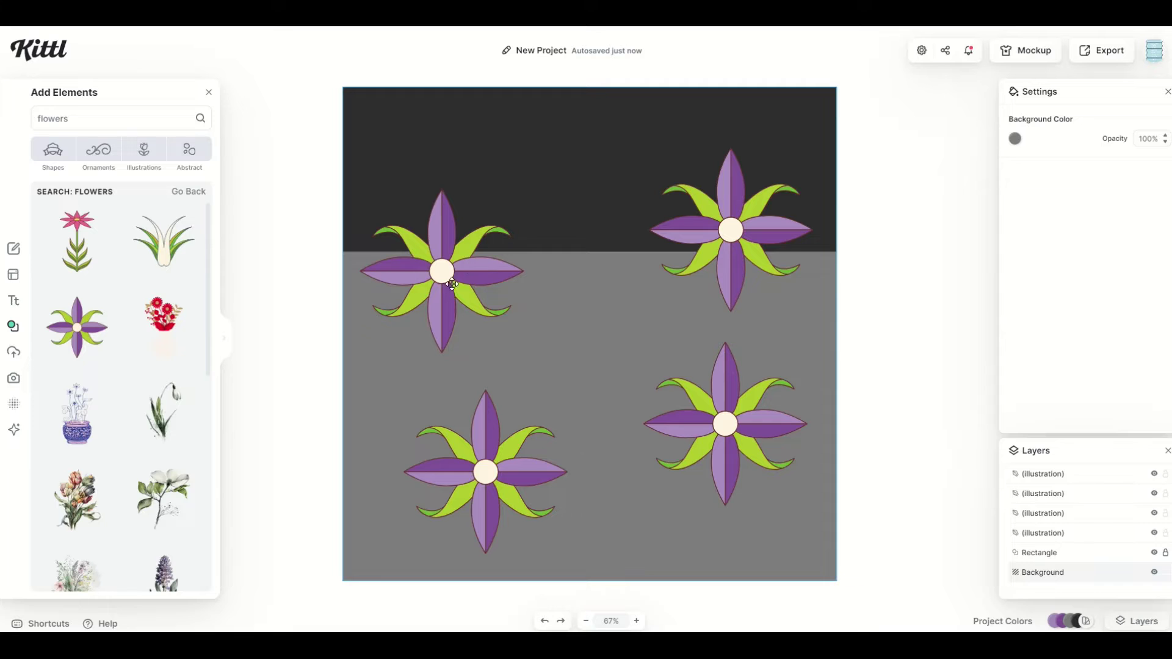
Select the upper-left, upper-right and lower-left flowers one at a time to identify each one's layer
left_click(496, 278)
left_click(560, 303)
left_click(452, 269)
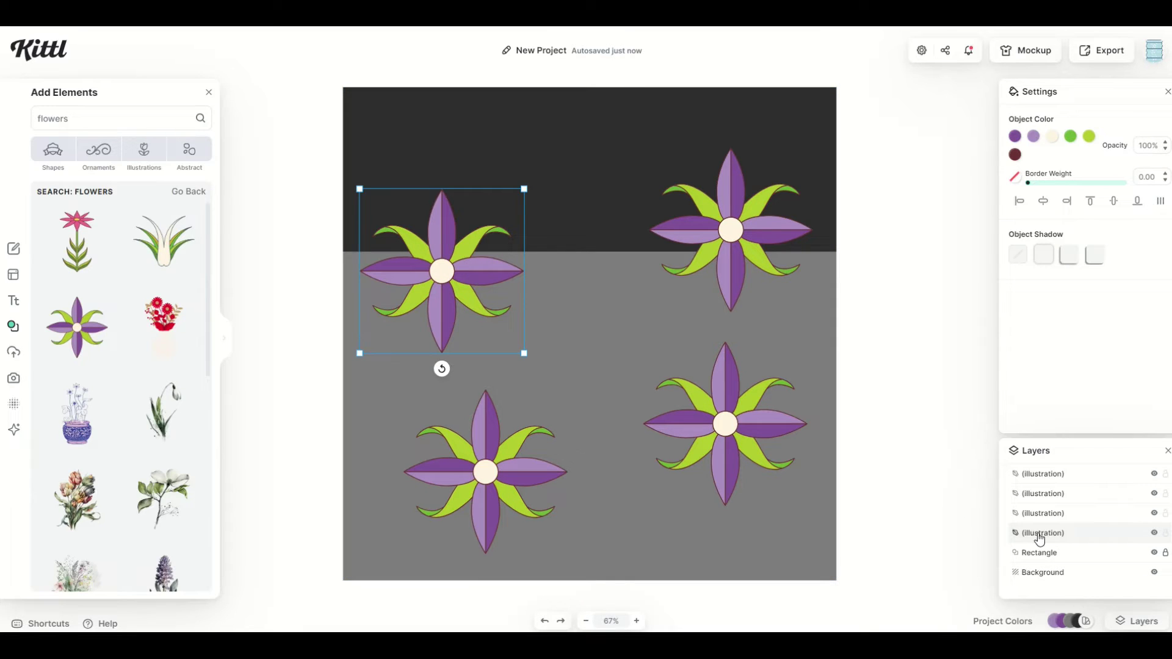
left_click(732, 235)
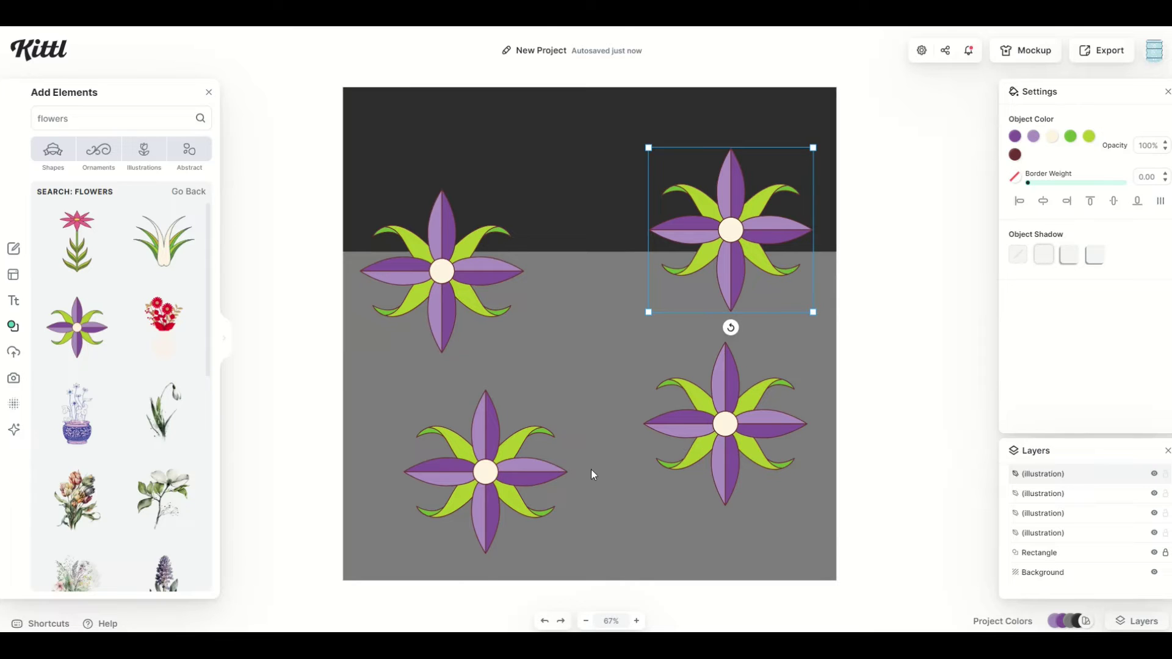
left_click(500, 468)
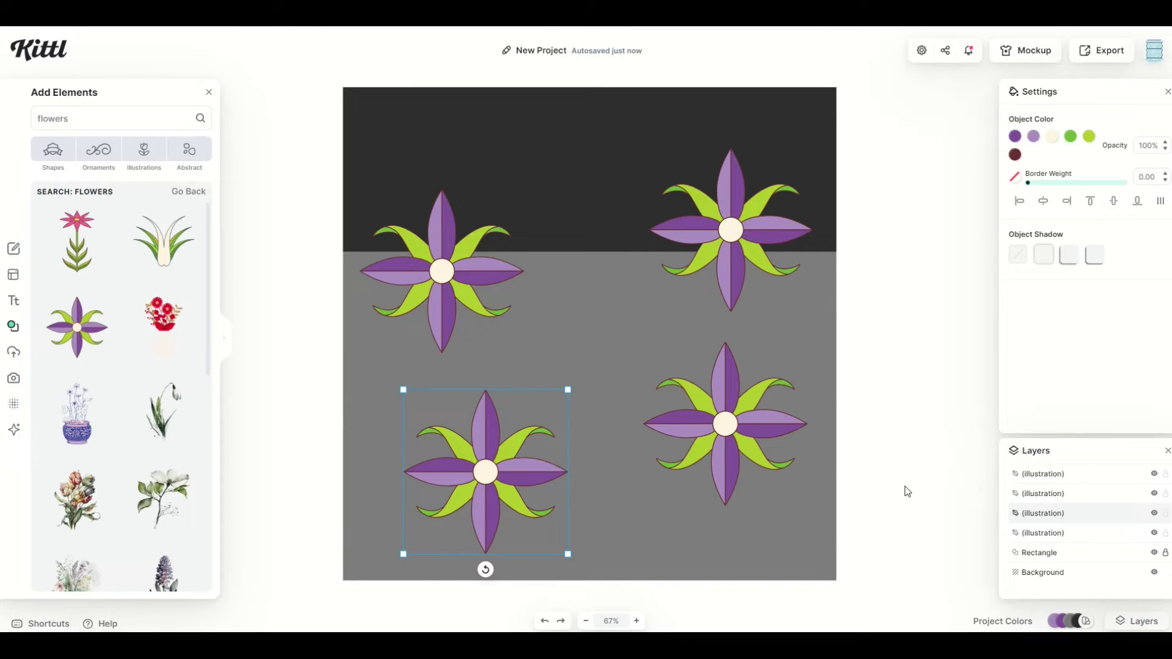
Hide the upper-left flower's layer, try selecting at its place on the artboard, and show the layer again
left_click(582, 365)
left_click(452, 279)
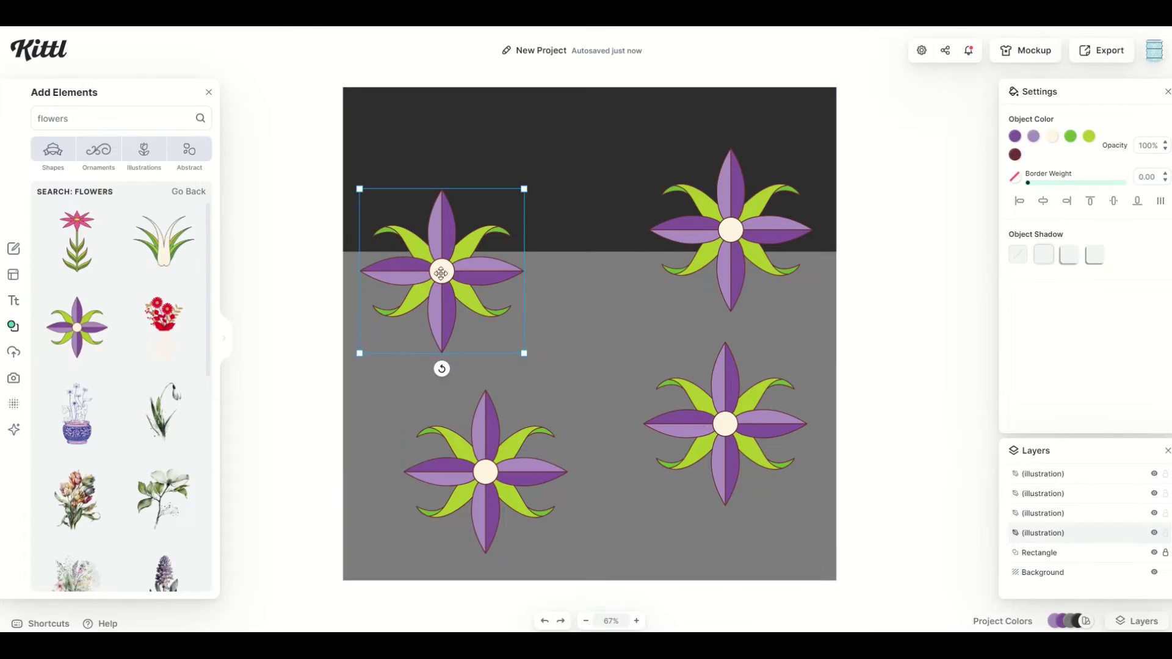
left_click(1153, 532)
left_click(629, 350)
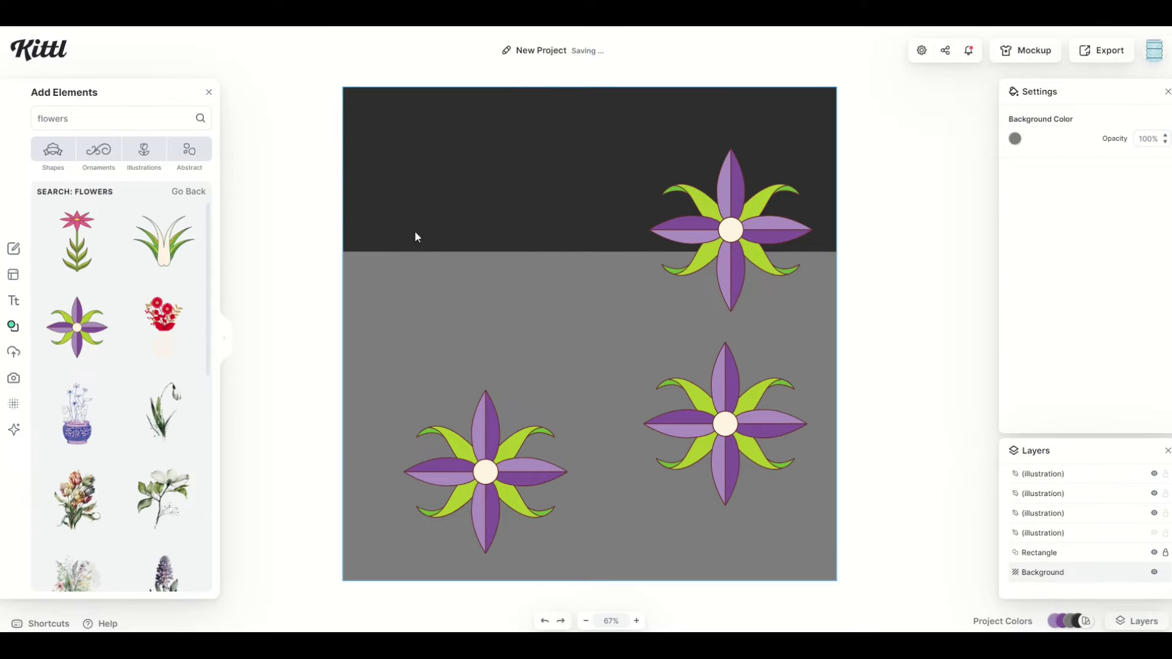
left_click_drag(405, 221, 415, 220)
left_click(1154, 534)
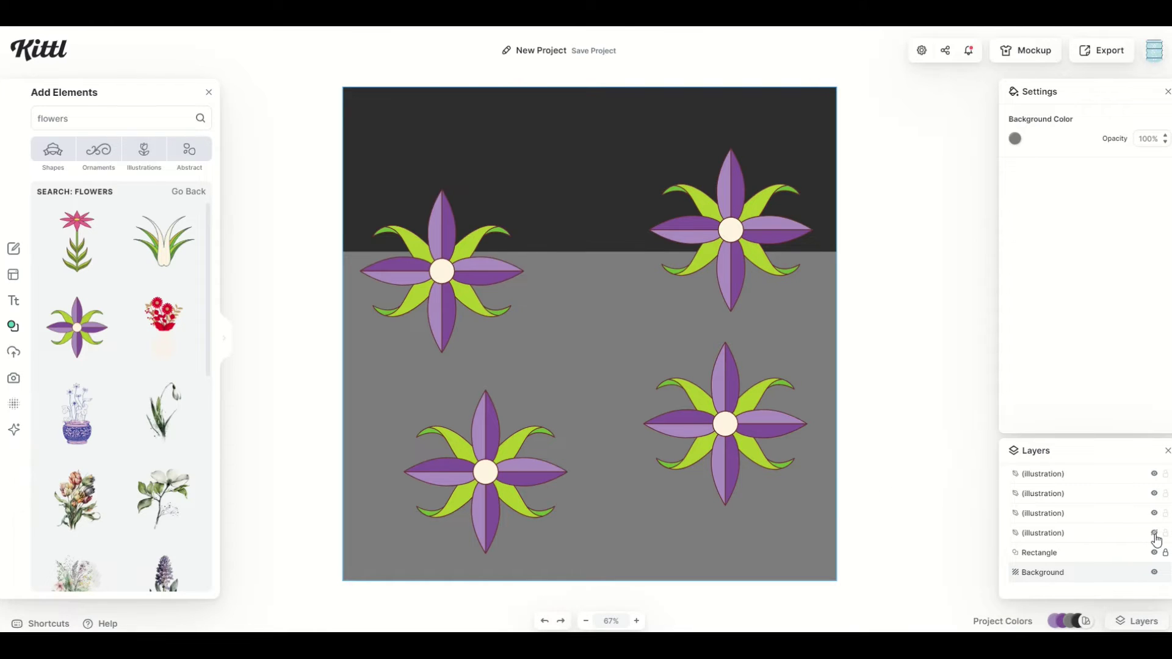
Move the upper-left flower slightly to the right on the artboard
left_click(456, 284)
left_click_drag(462, 273, 550, 260)
left_click(419, 307)
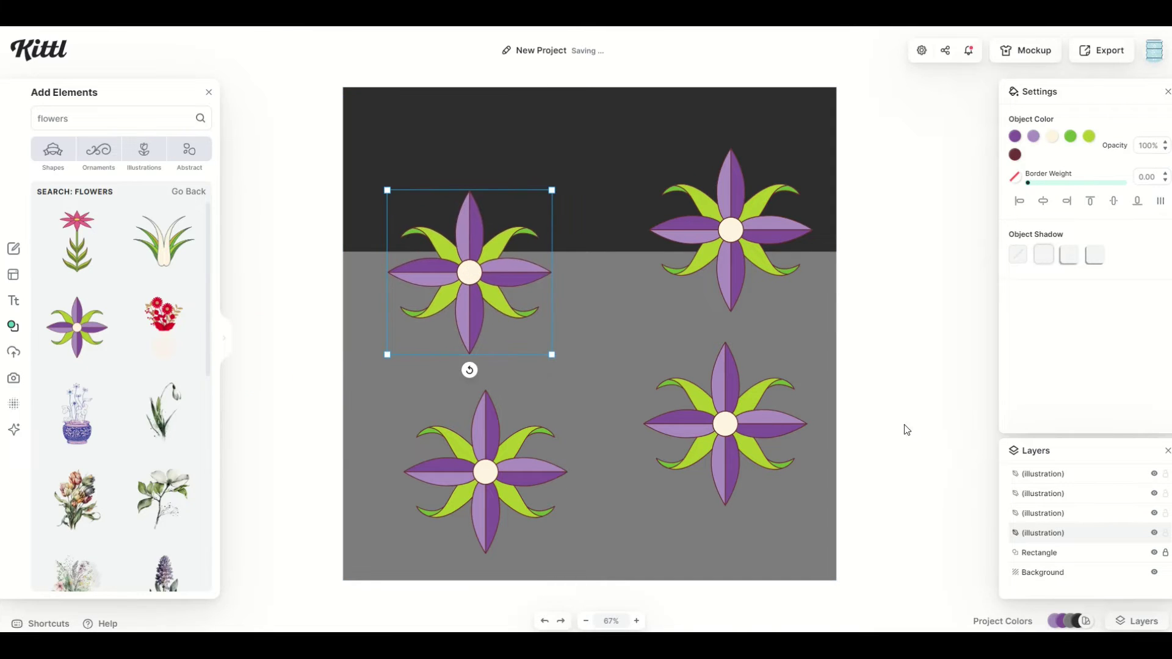
Switch the upper-left flower's layer visibility off and back on, and deselect the flower
left_click(1154, 532)
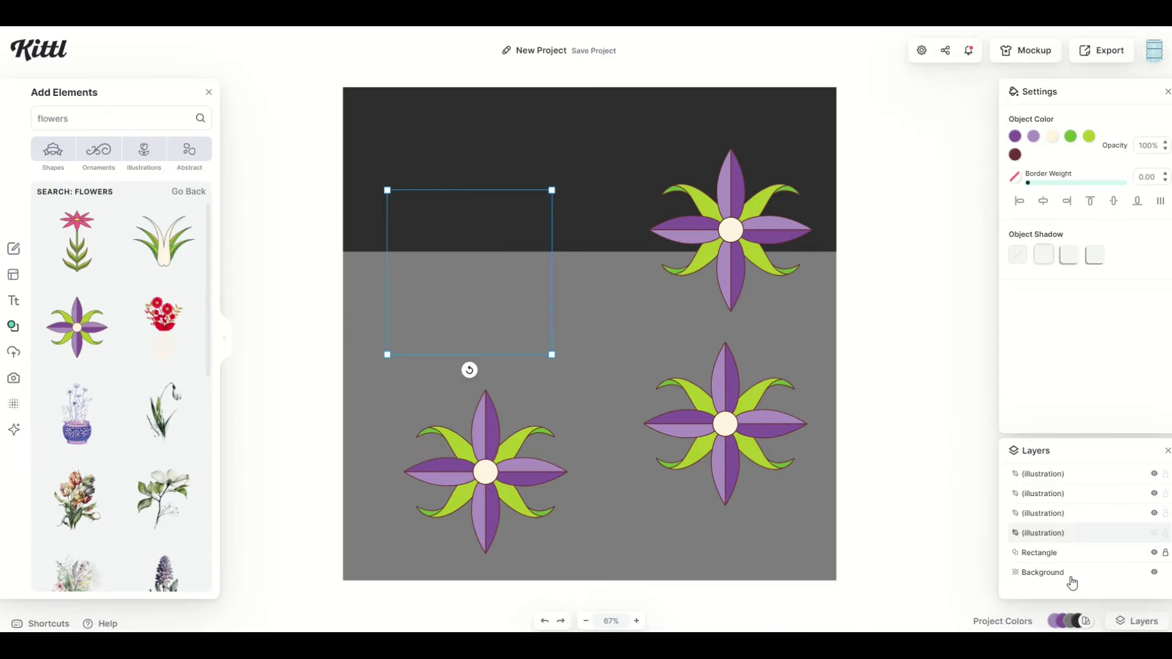
left_click(1153, 533)
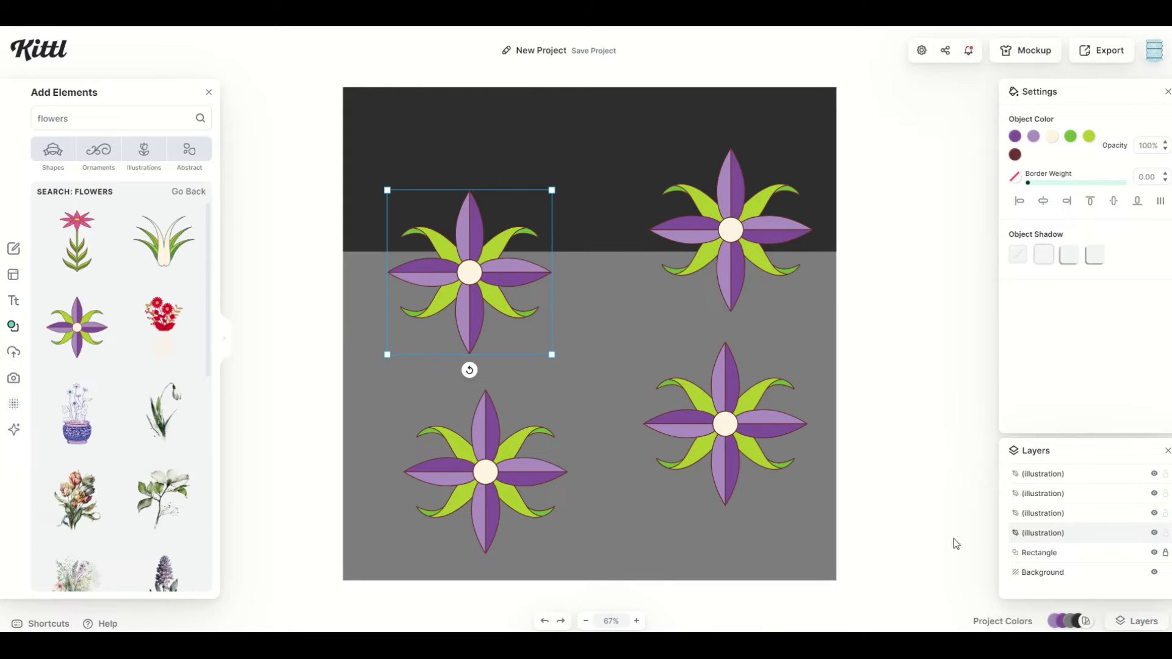
left_click(626, 329)
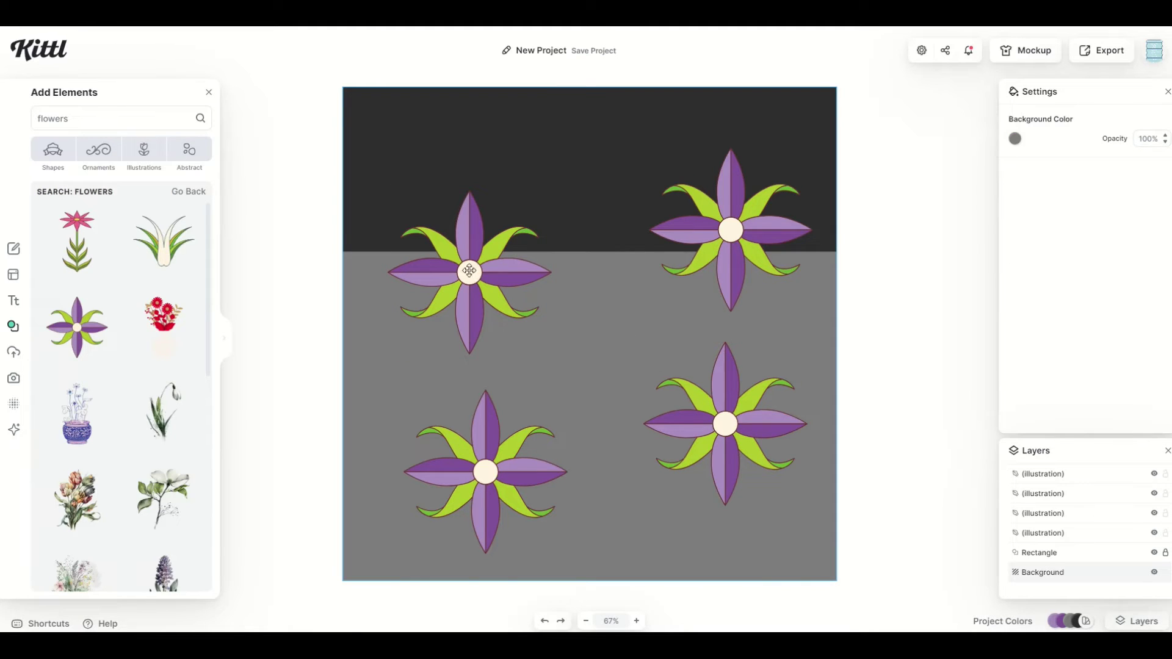
Shift the lower-right flower slightly downward and the upper-right flower slightly left
left_click_drag(725, 400, 730, 422)
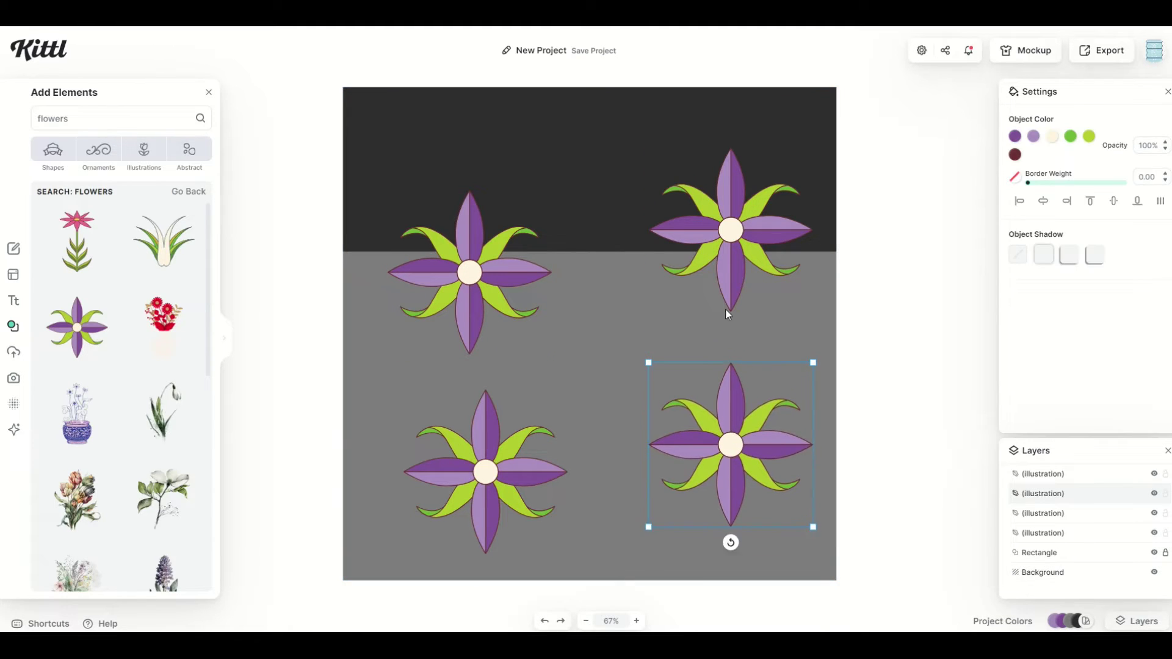
left_click_drag(731, 304, 718, 305)
left_click_drag(721, 424, 712, 430)
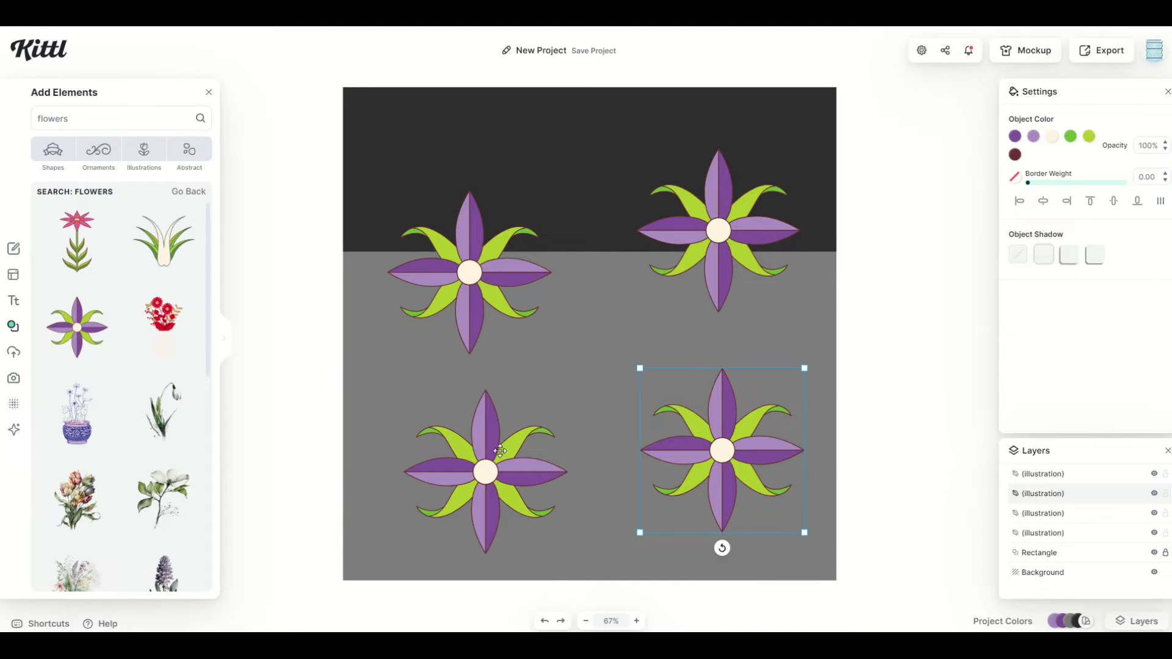
Group all four flowers together and inspect the layers inside the new group
left_click(540, 373)
left_click(459, 276)
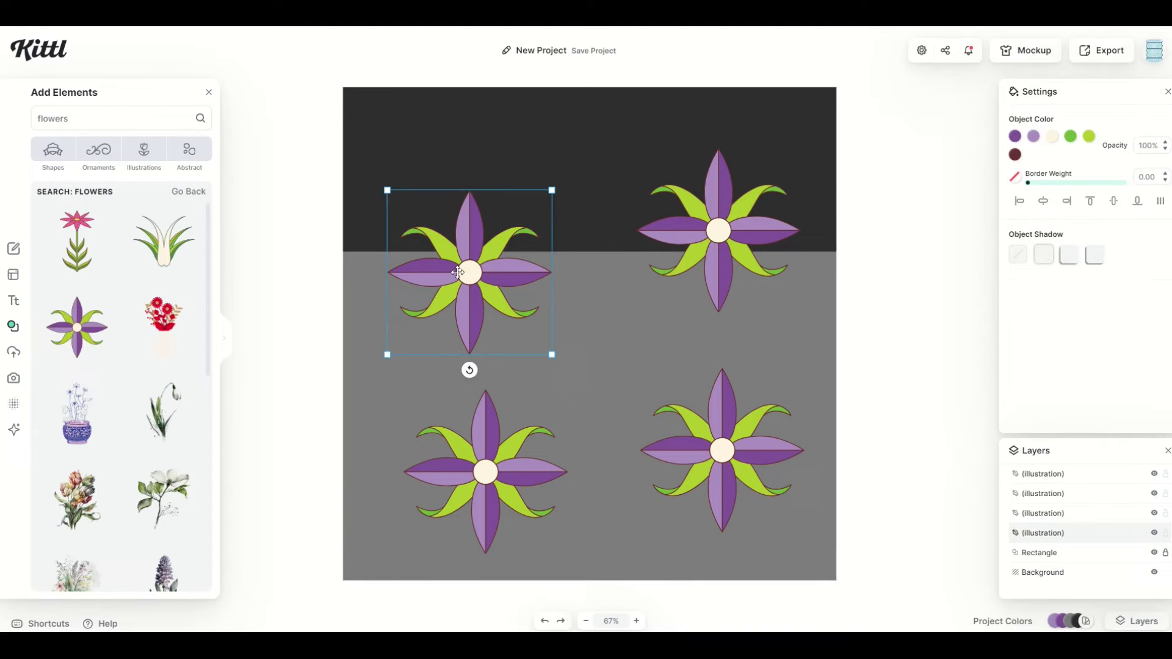
left_click(712, 233, "shift")
left_click(726, 446, "shift")
left_click(486, 458, "shift")
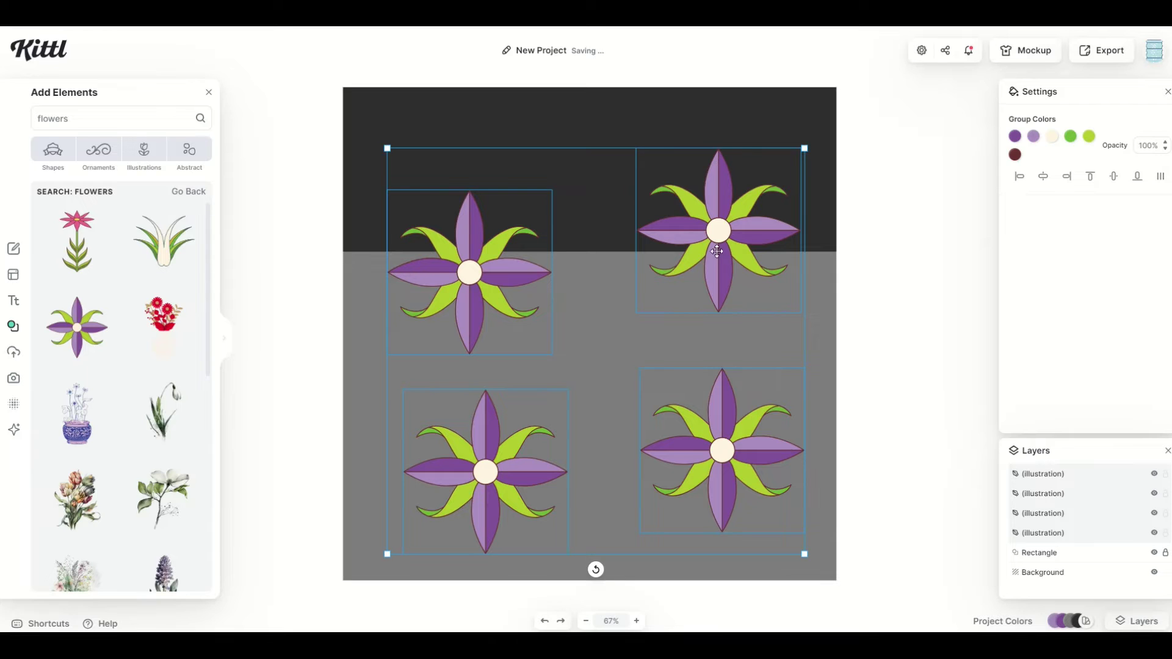
right_click(705, 450)
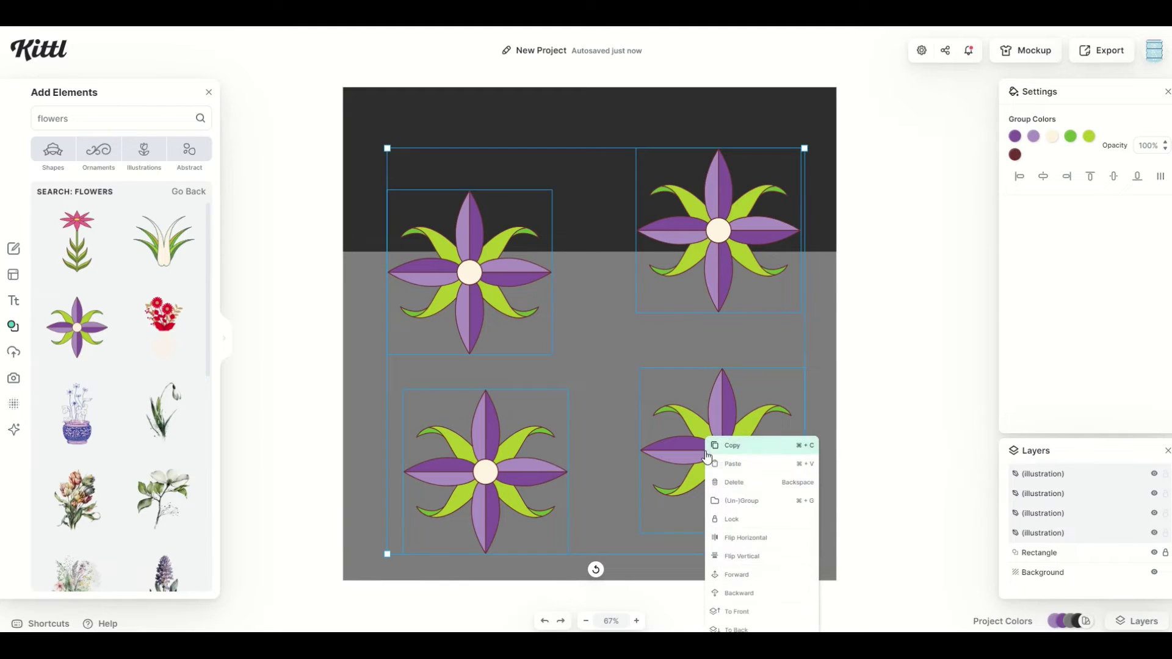
left_click(757, 506)
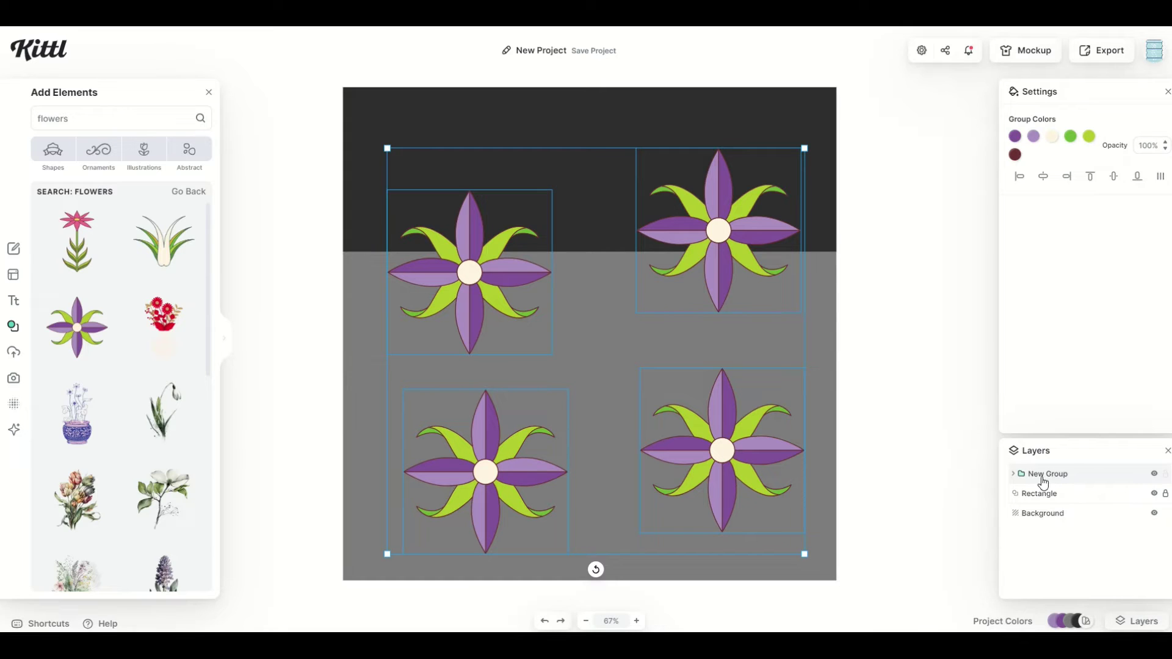
left_click(1014, 474)
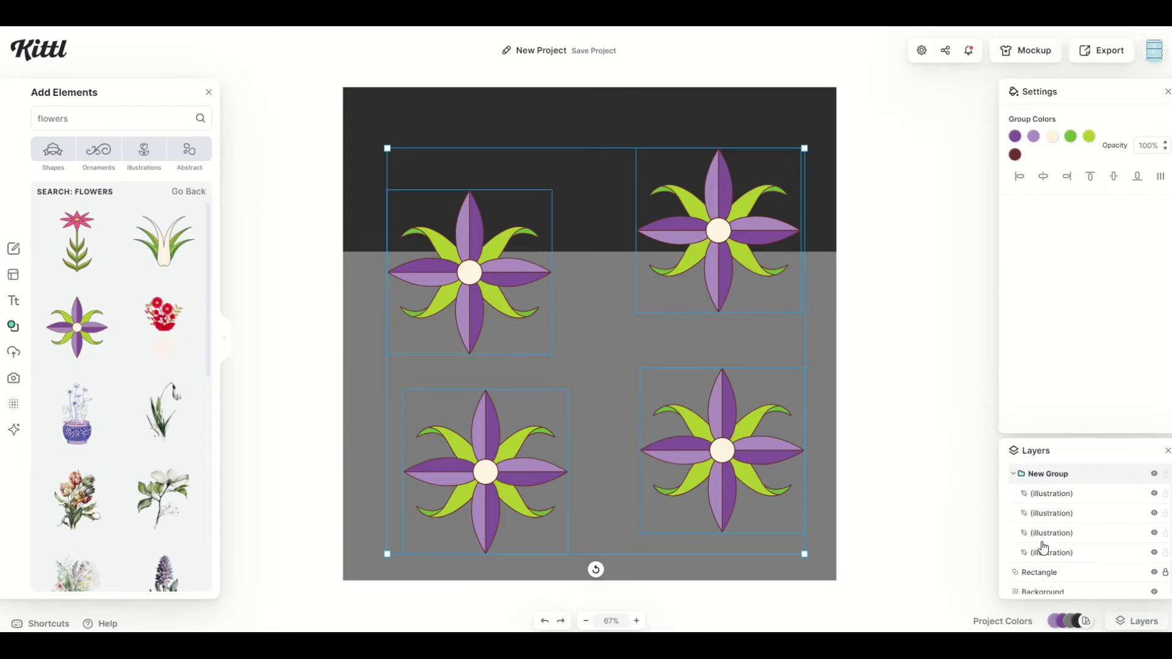
left_click(1014, 475)
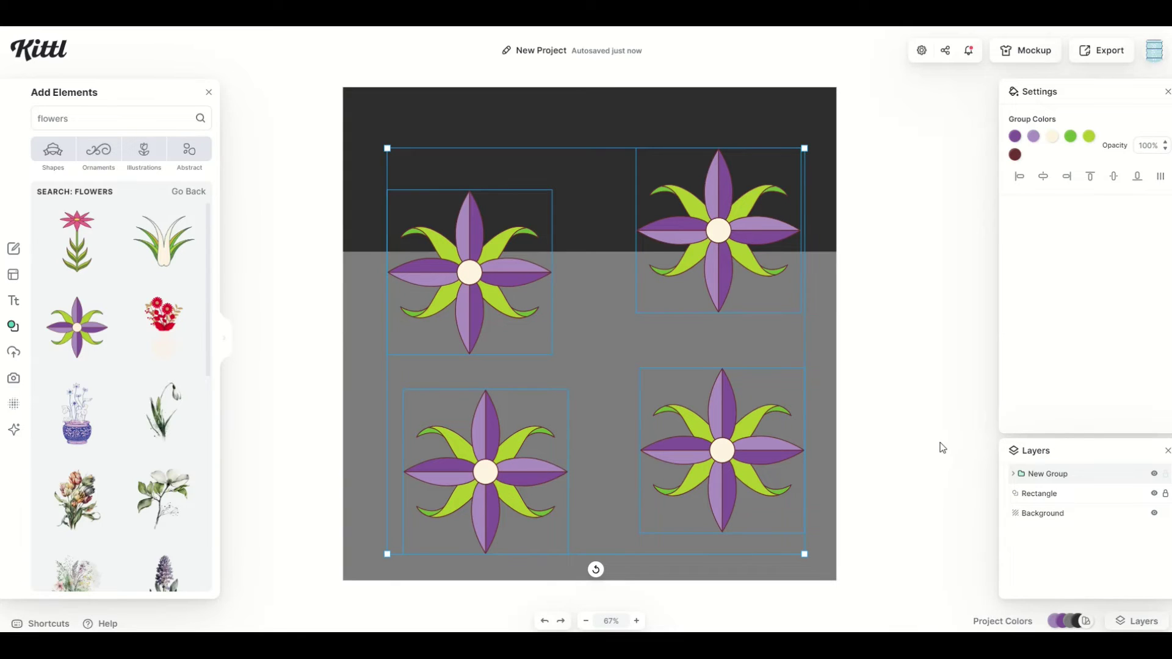
Expand the new group and rename its two left-hand flower layers Flower TL (upper) and Flower BL (lower)
left_click(1013, 475)
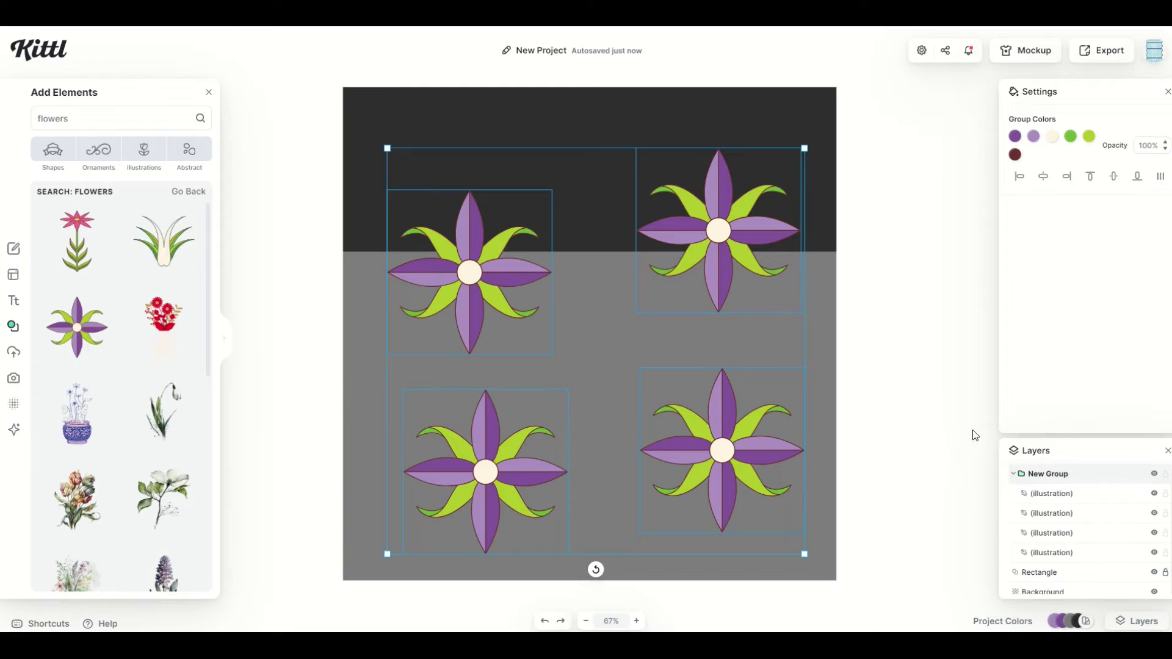
double_click(1046, 553)
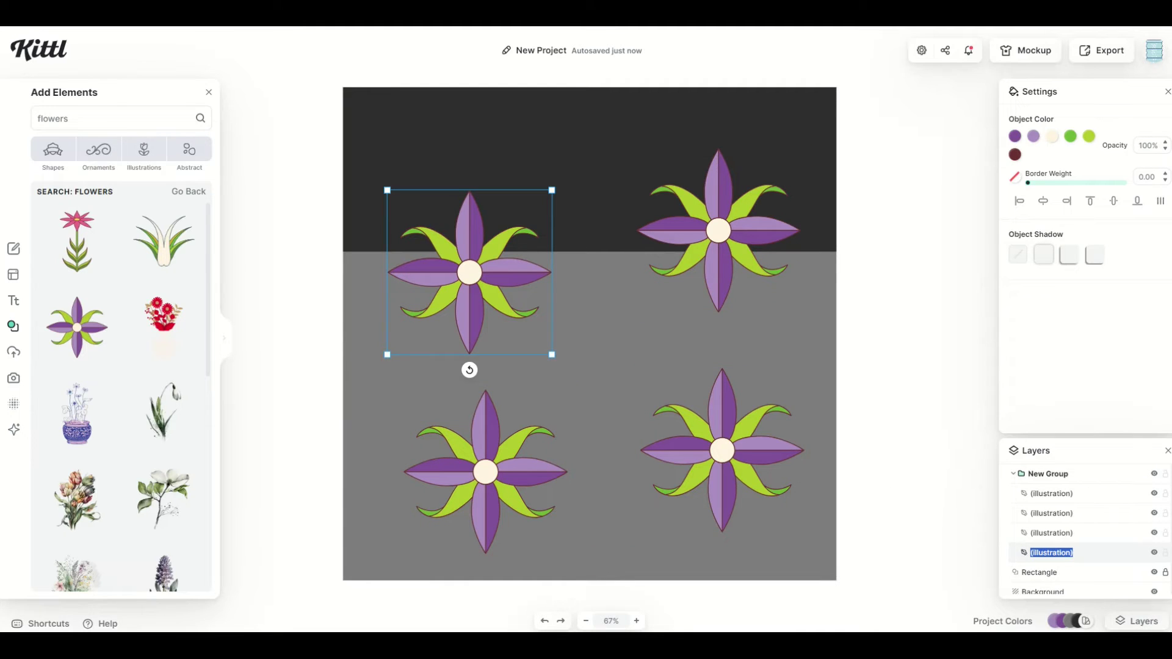
type("Flower TL")
key("Tab")
double_click(1024, 532)
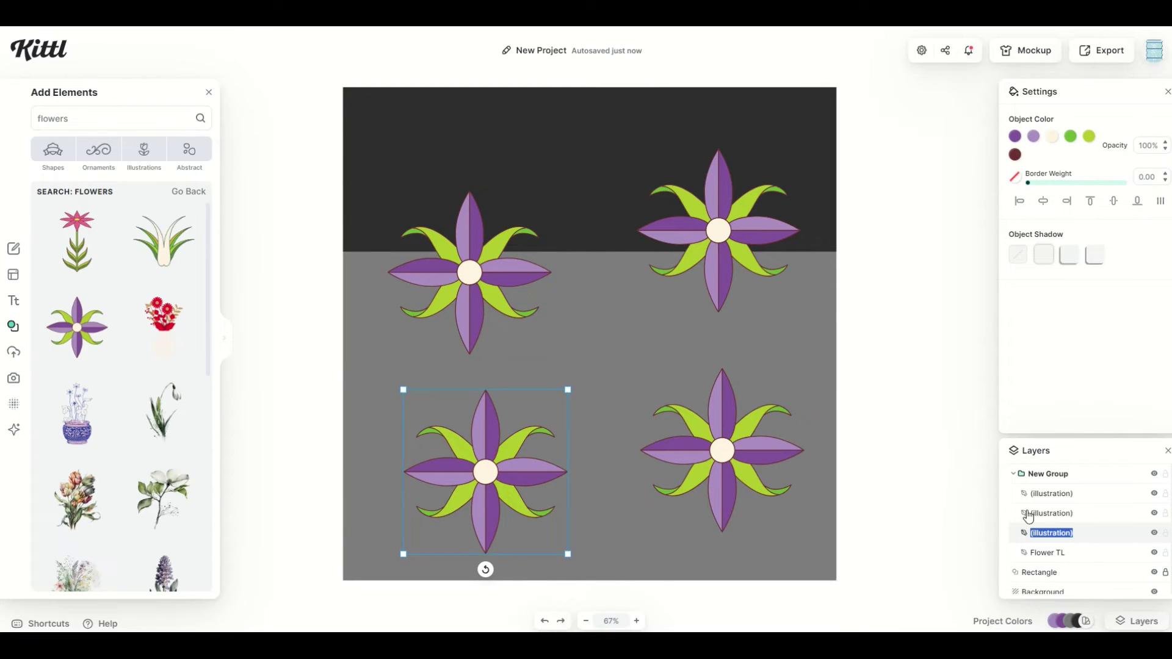
type("Flower BL")
key("Tab")
Rename the lower-right flower's layer Flower BR and the upper-right flower's layer Flower TR
type("Flower BR")
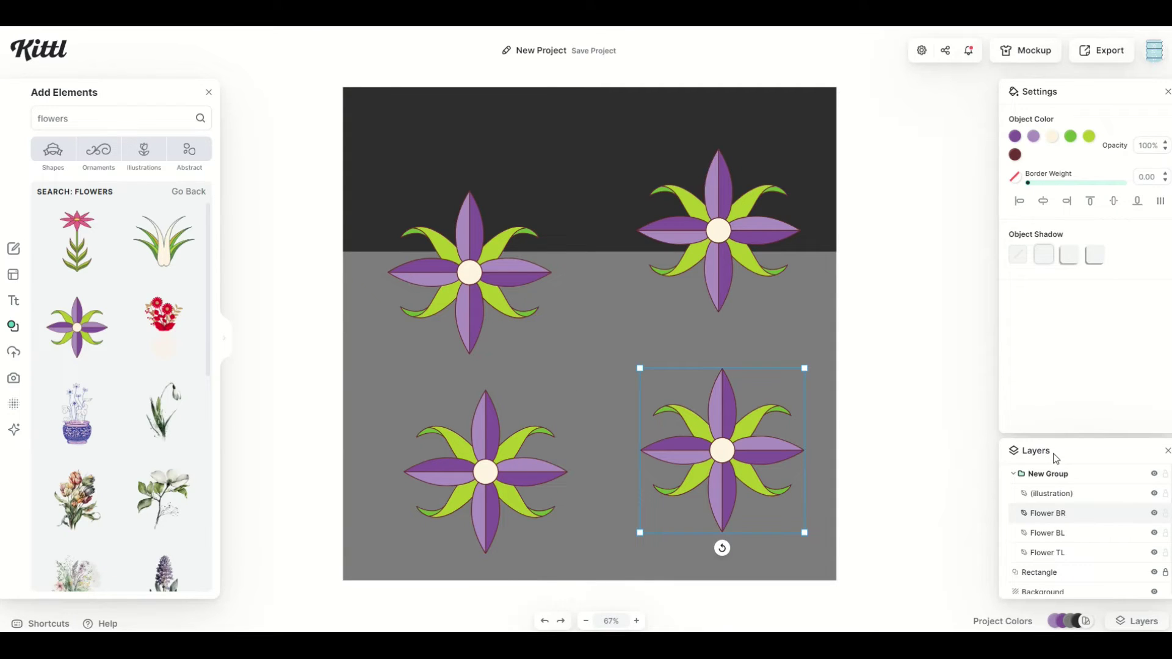
key("Tab")
type("Flower T")
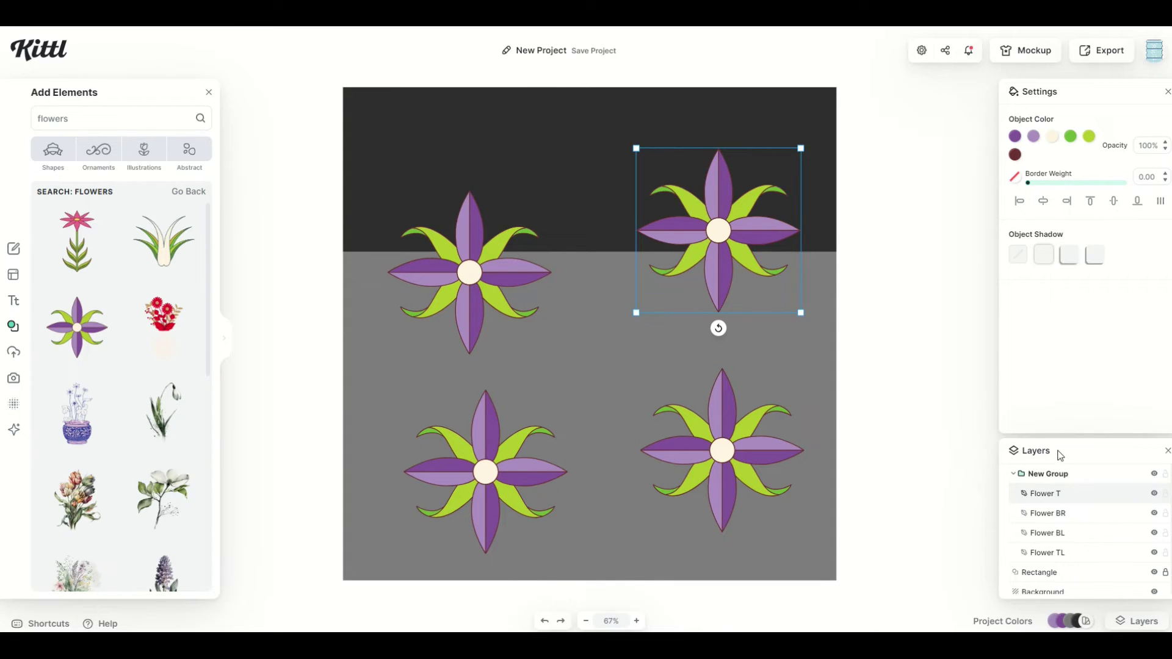
Rename the group of four flowers as Flowers, check its contents, then collapse and deselect it
left_click(1011, 475)
double_click(1038, 474)
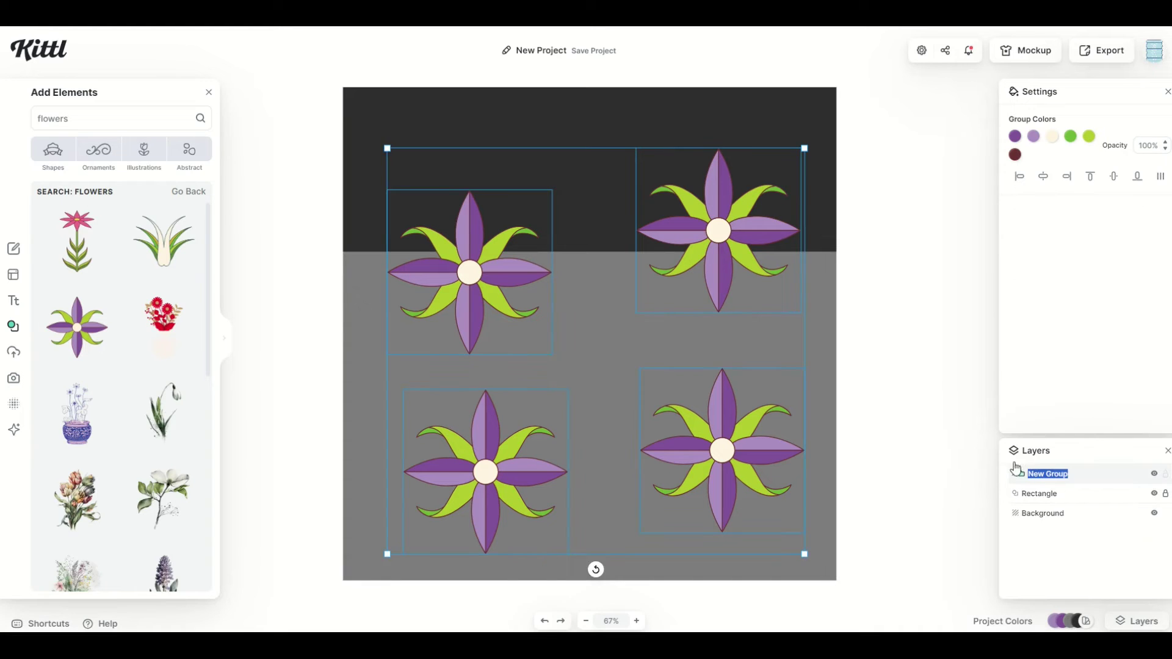
type("Flowers")
left_click(1012, 474)
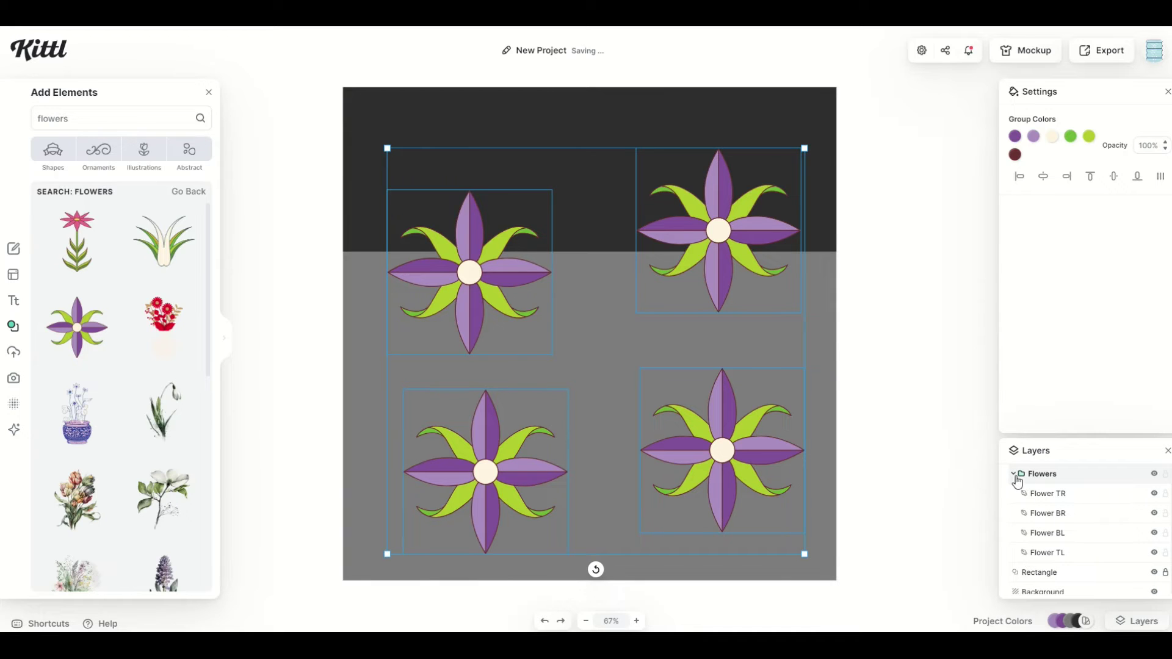
left_click(1014, 476)
left_click(1023, 513)
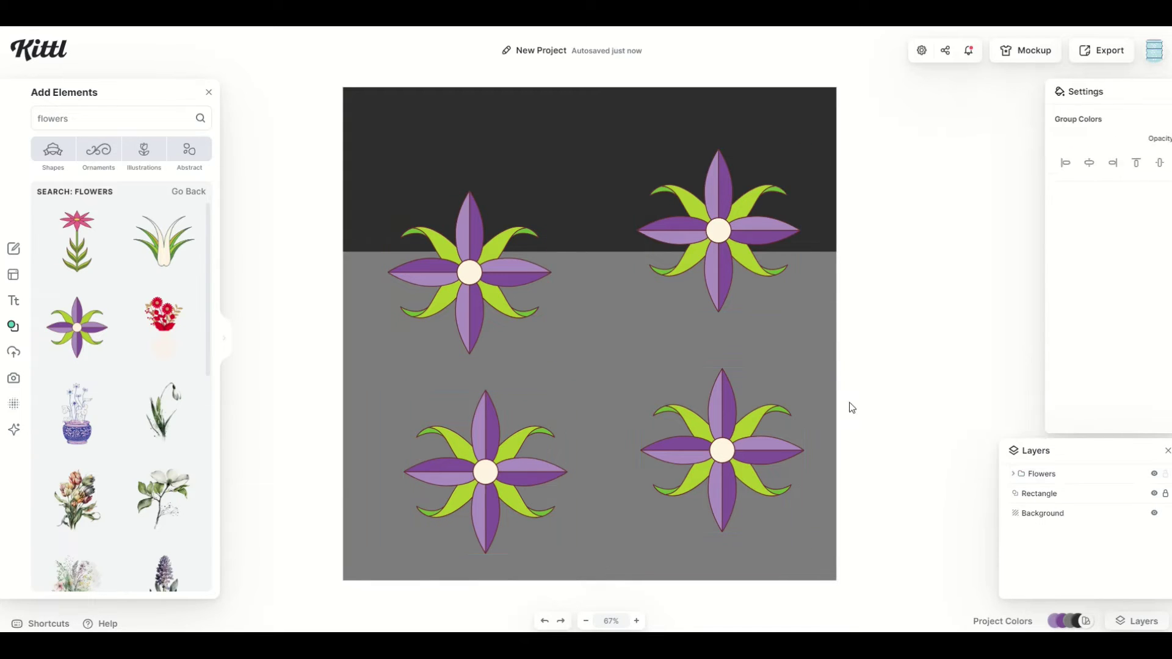
Move the Flowers group slightly up and to the left, lock it, and test selecting on the canvas
mouse_move(478, 274)
left_mouse_down()
mouse_move(438, 288)
mouse_move(470, 218)
mouse_move(474, 255)
left_mouse_up()
left_click_drag(474, 255, 471, 259)
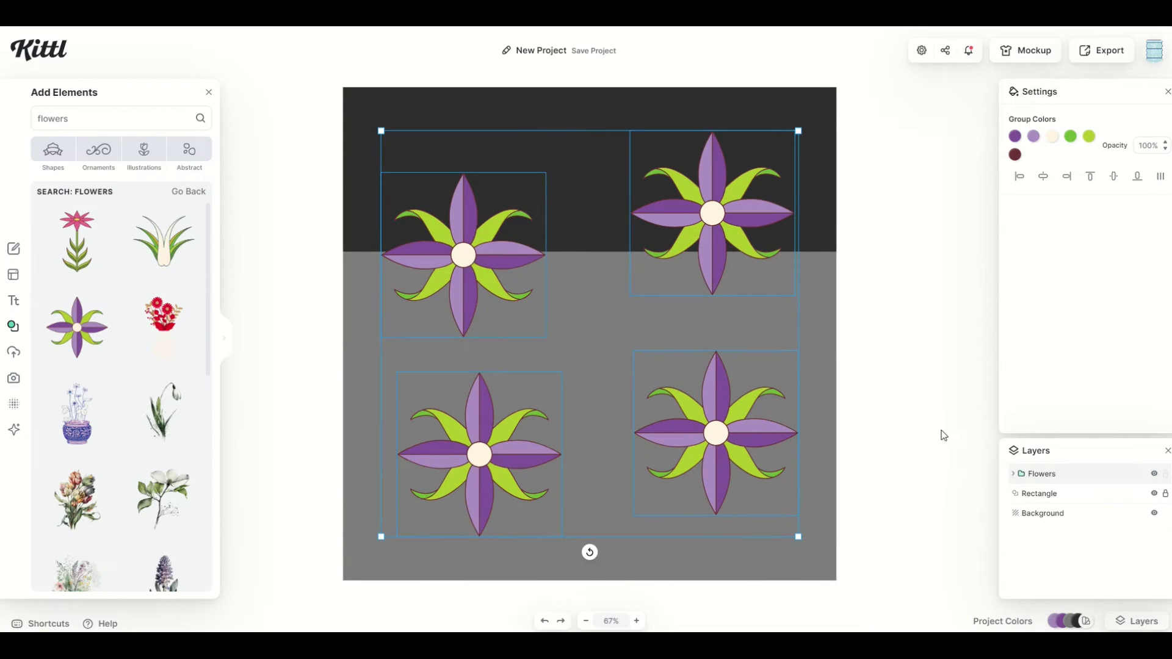
left_click(1165, 473)
left_click(914, 484)
left_click(641, 375)
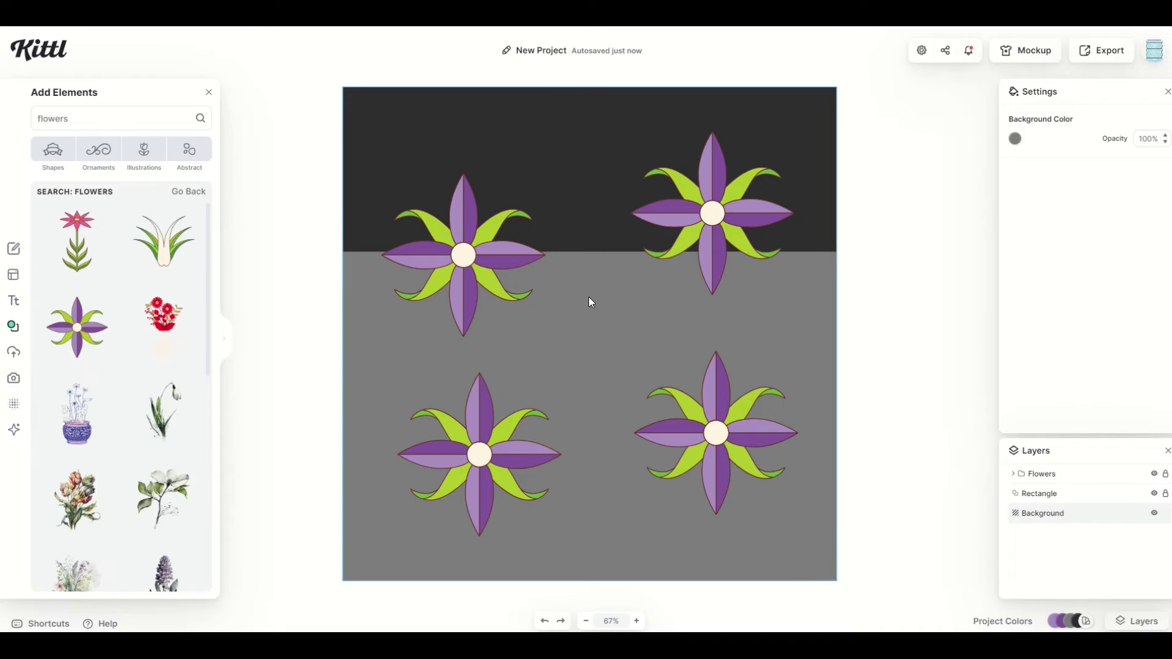
key("Escape")
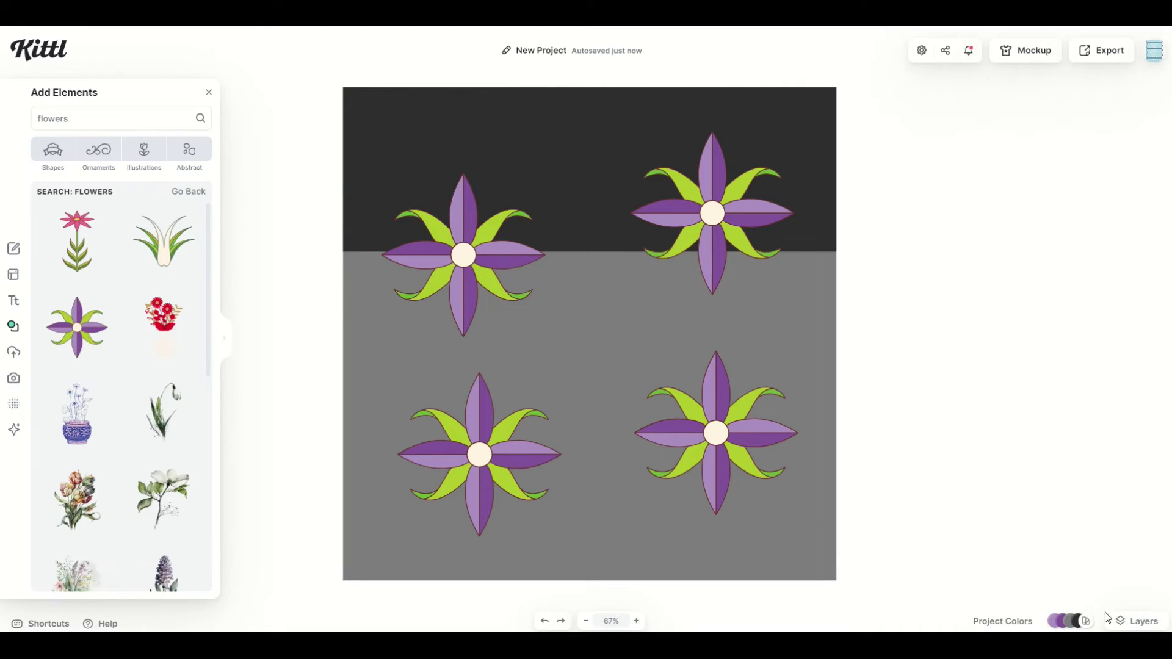
Show the layers list, hide it and show it again
left_click(1127, 624)
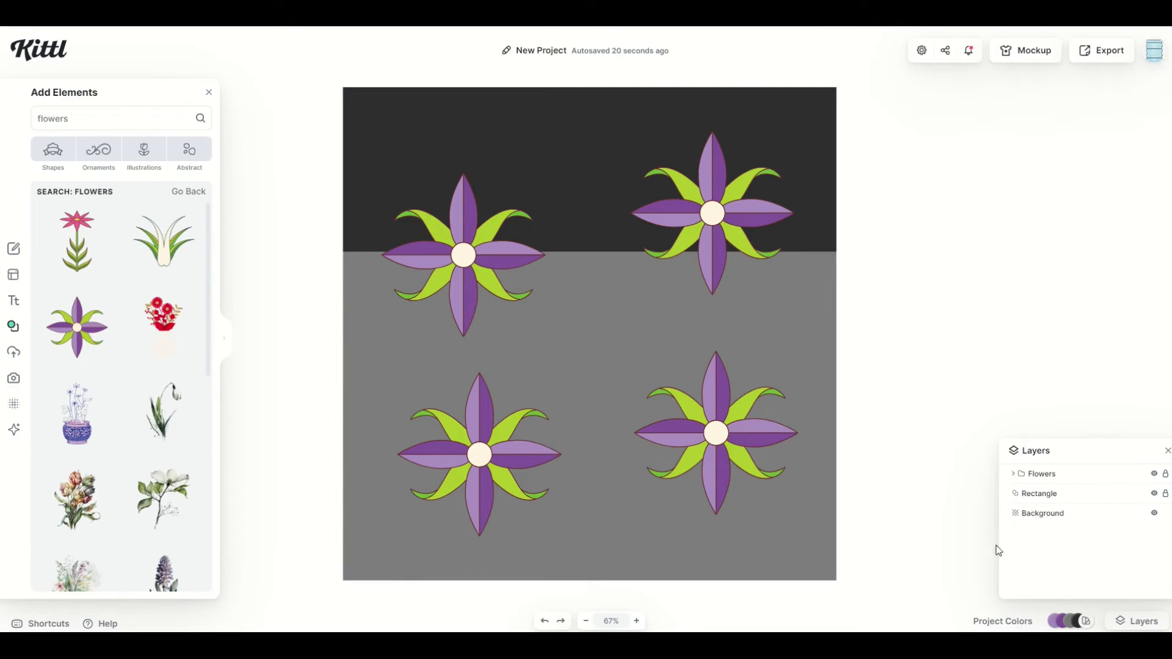
left_click(1167, 452)
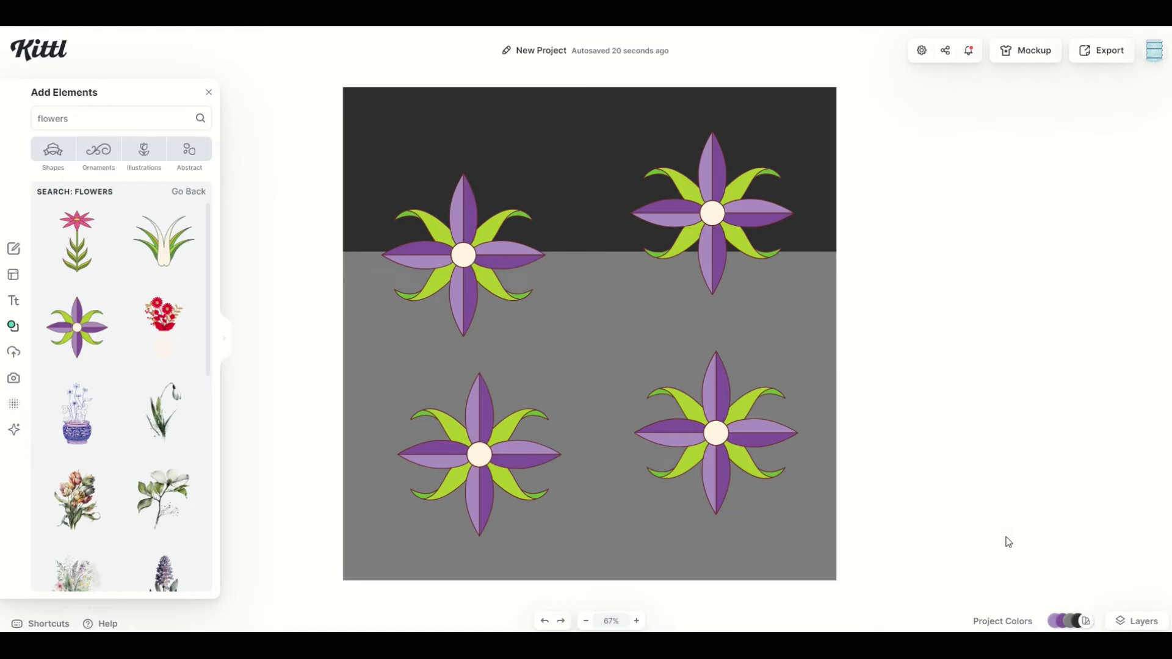
left_click(1118, 620)
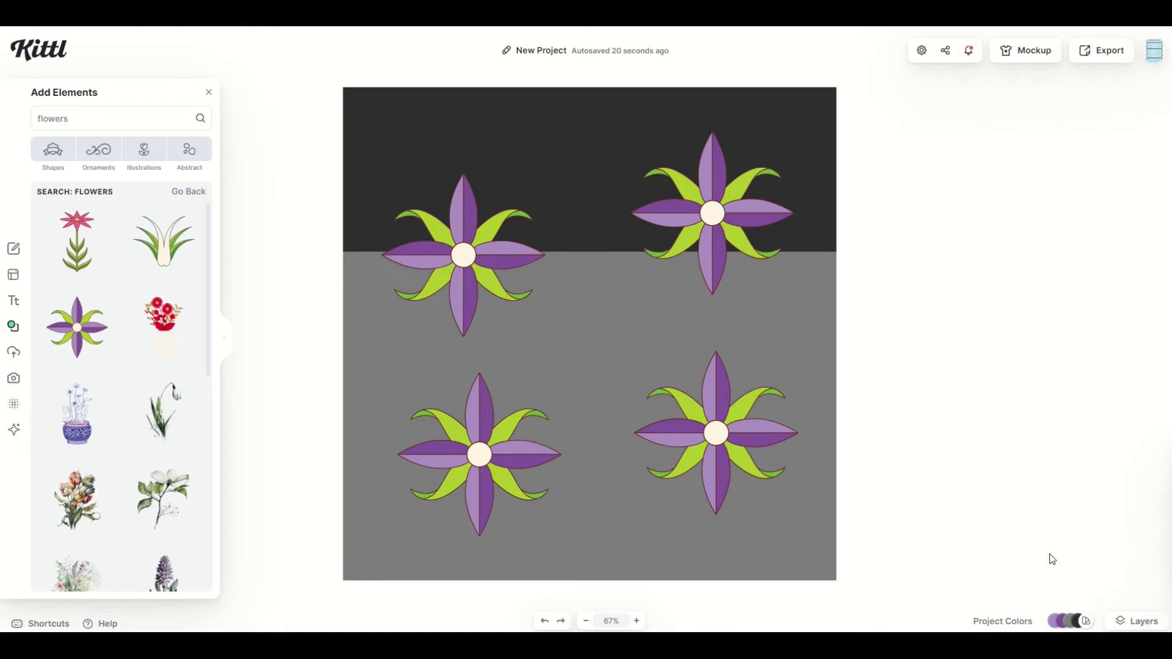
left_click(1120, 622)
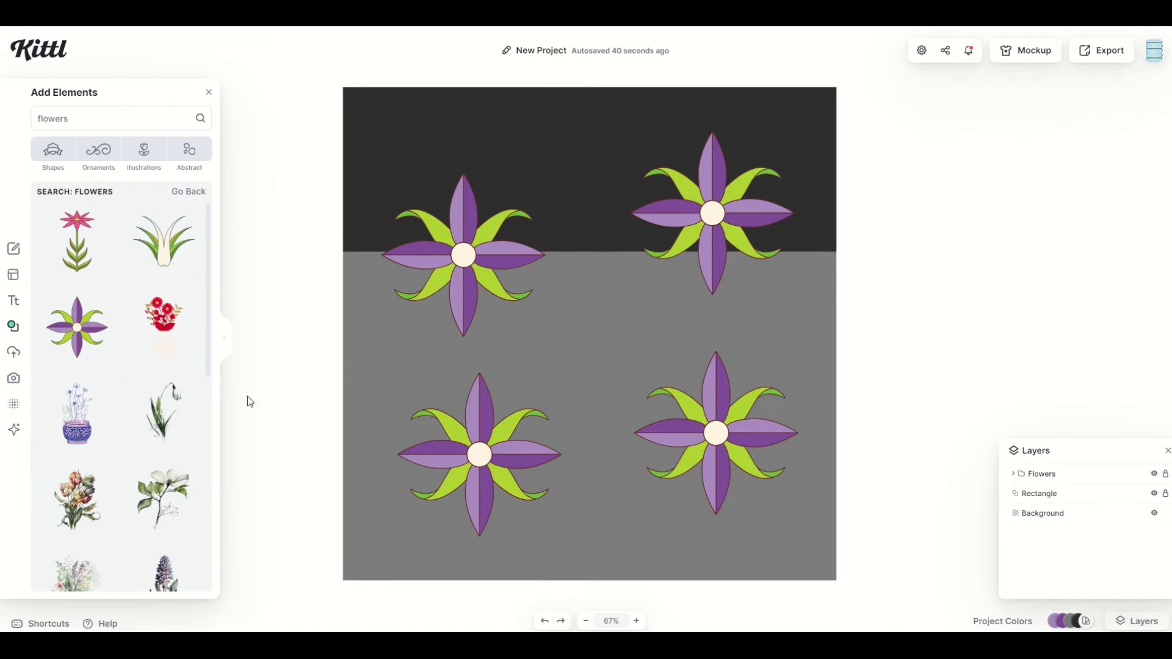
Add the blue potted plant illustration, enlarge it and place it in the middle of the artboard, overlapping the flowers
left_click(77, 415)
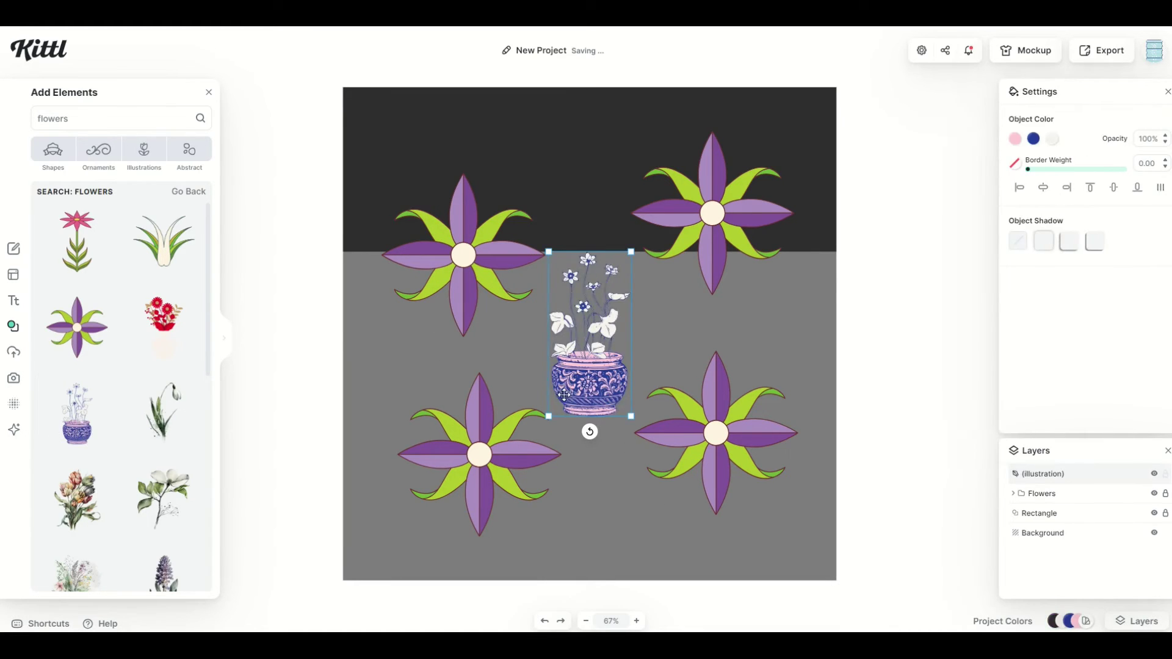
left_click_drag(564, 396, 509, 328)
left_click_drag(578, 348, 690, 530)
left_click_drag(616, 479, 628, 437)
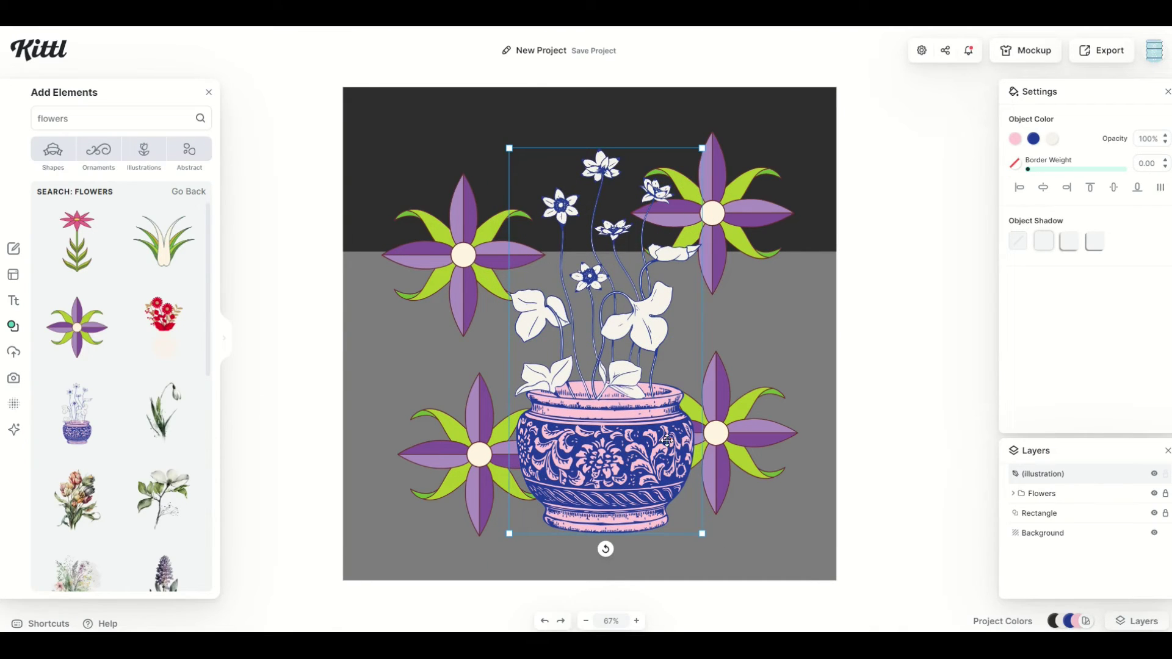
left_click_drag(623, 463, 621, 466)
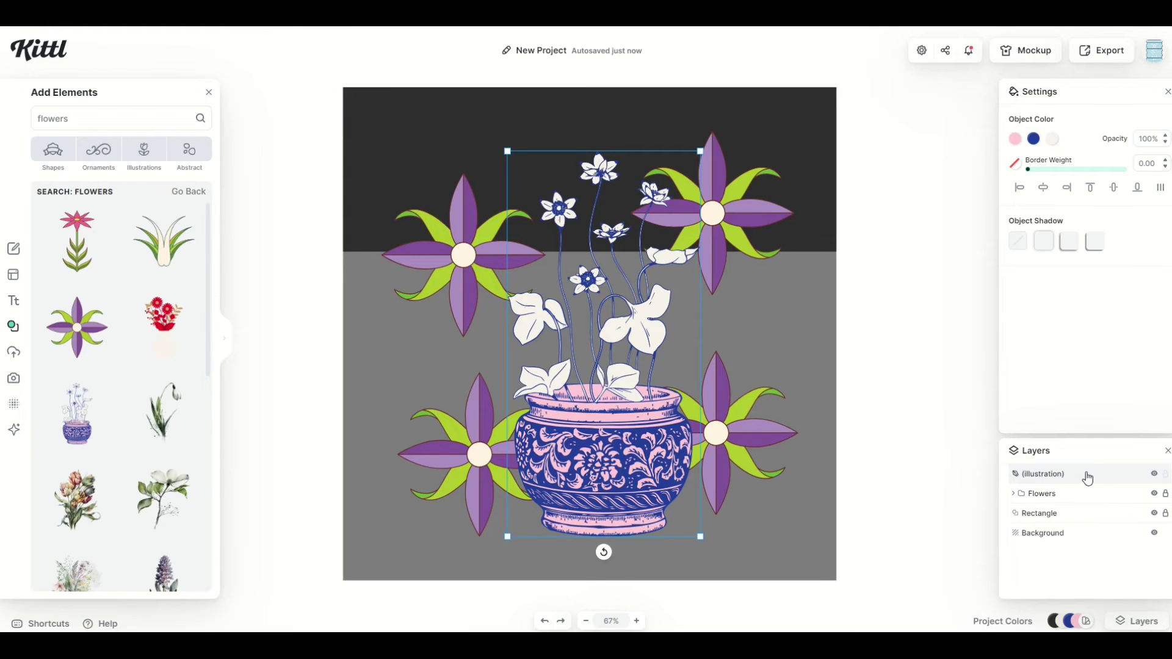
Reorder the potted plant's layer beneath the Flowers group and further down beneath the Rectangle, shifting the plant to show the overlap
left_click_drag(1089, 478, 1093, 513)
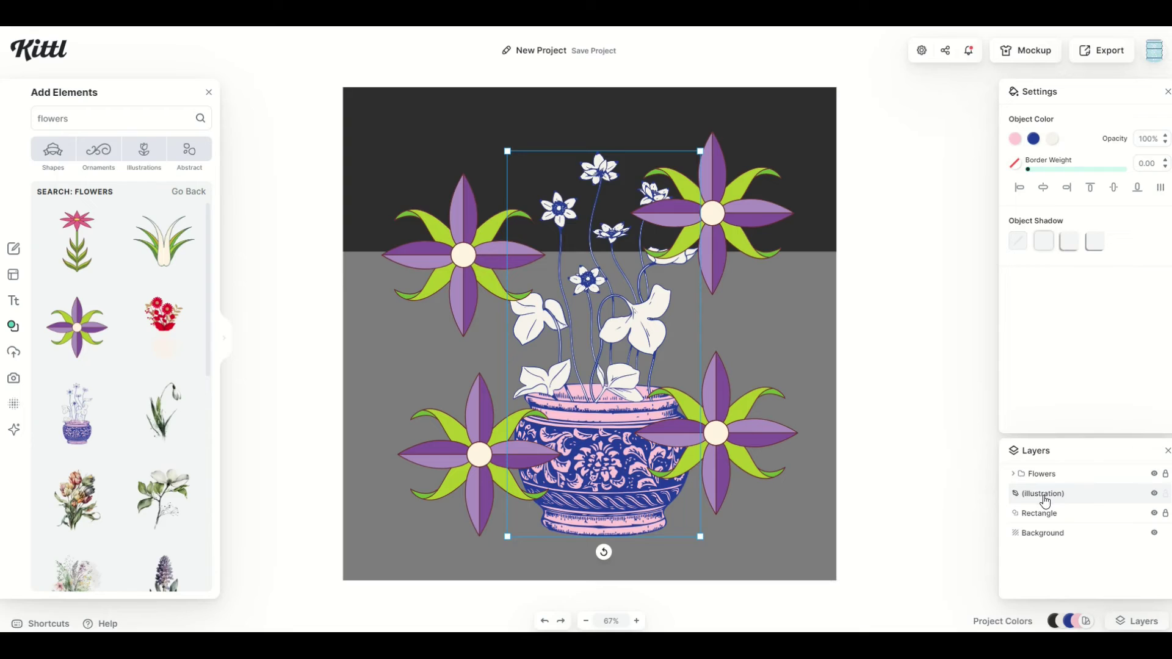
left_click_drag(593, 410, 579, 332)
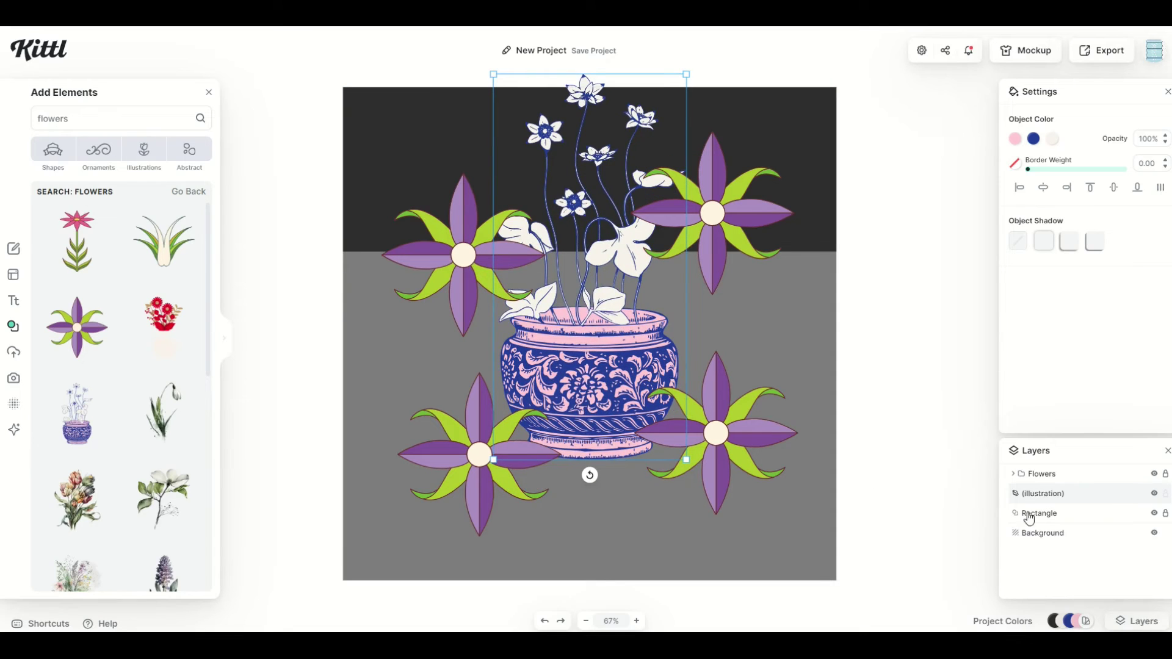
left_click_drag(1045, 494, 1049, 524)
left_click_drag(589, 352, 606, 383)
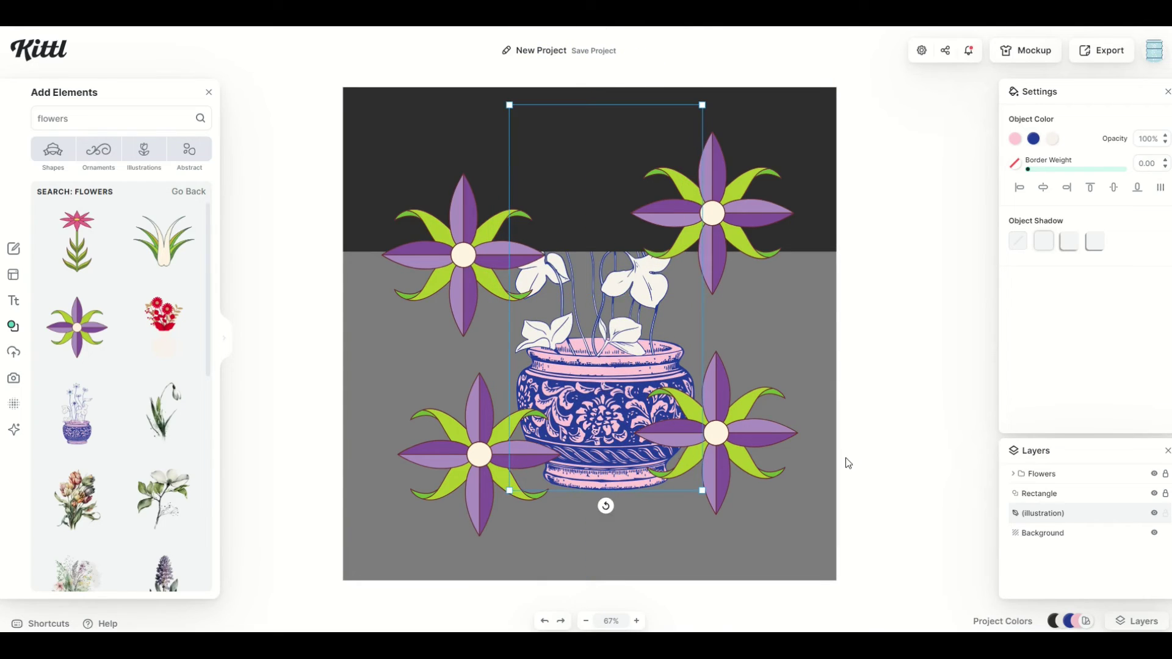
Bring the potted plant's layer back above the Flowers group and shift the plant slightly down and right
left_click_drag(1039, 520, 1020, 494)
left_click_drag(578, 436, 600, 447)
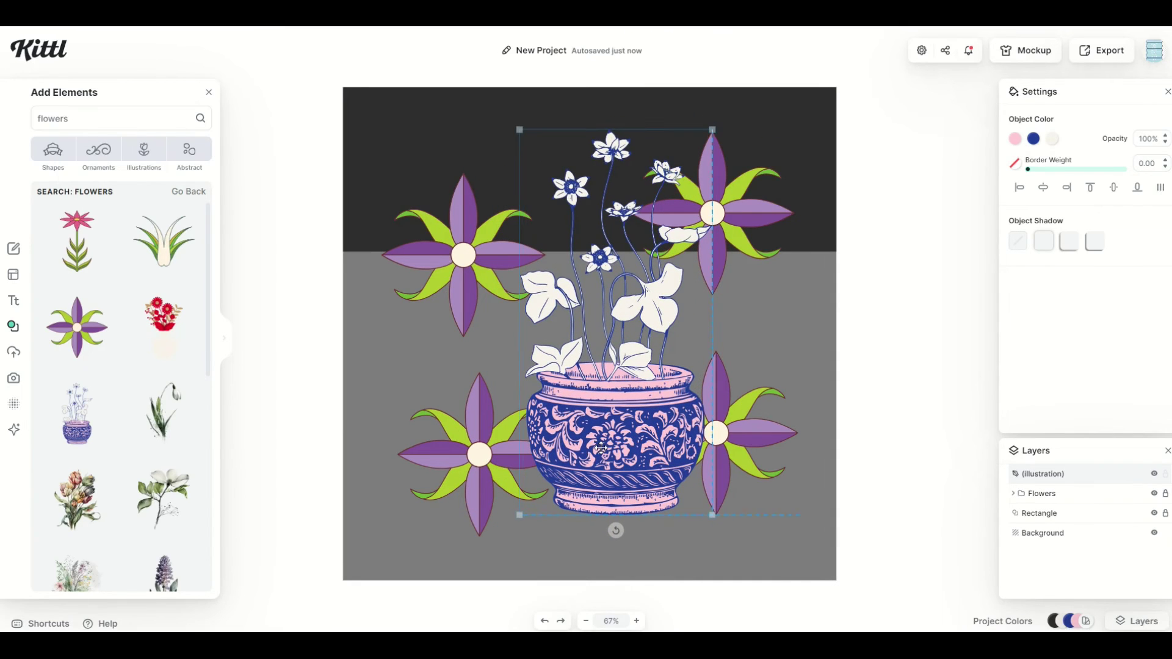
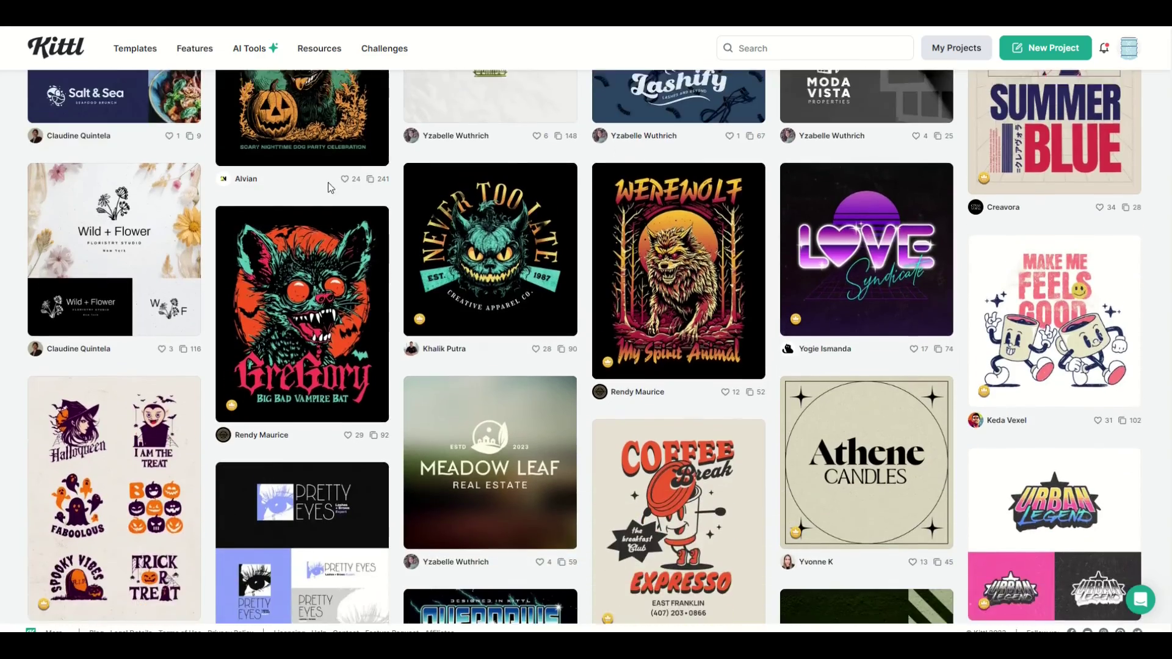
Browse the template gallery for the Spooky Vibes Halloween T-shirt design and open it for editing
scroll(329, 187, "down", 3)
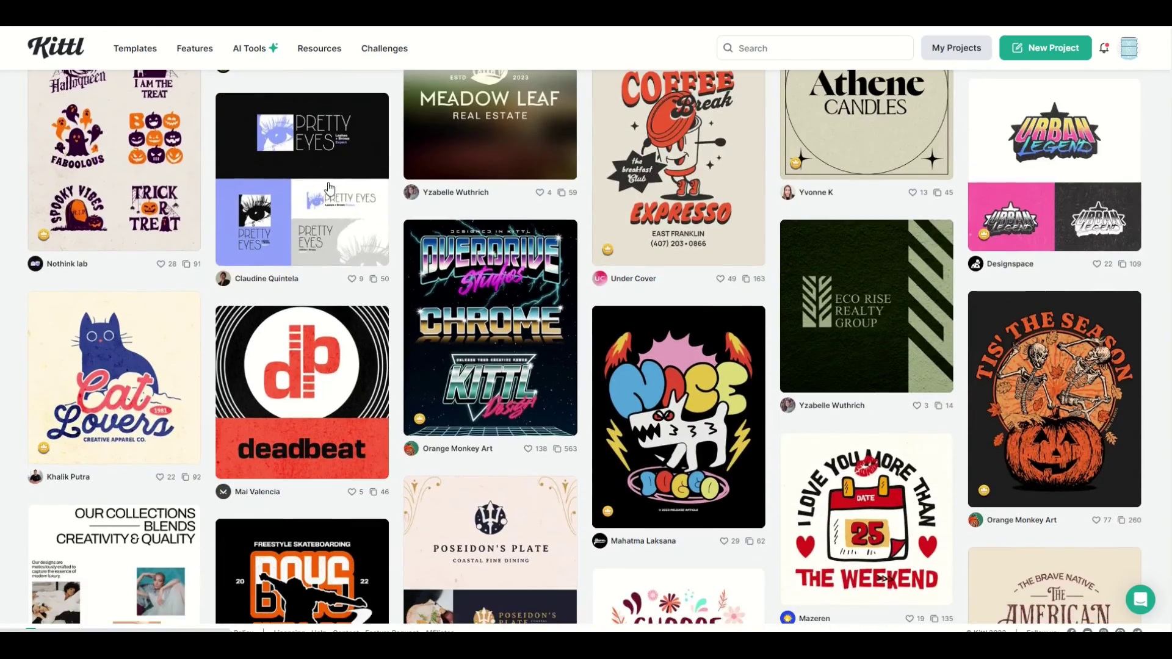
scroll(423, 201, "down", 4)
scroll(422, 200, "down", 3)
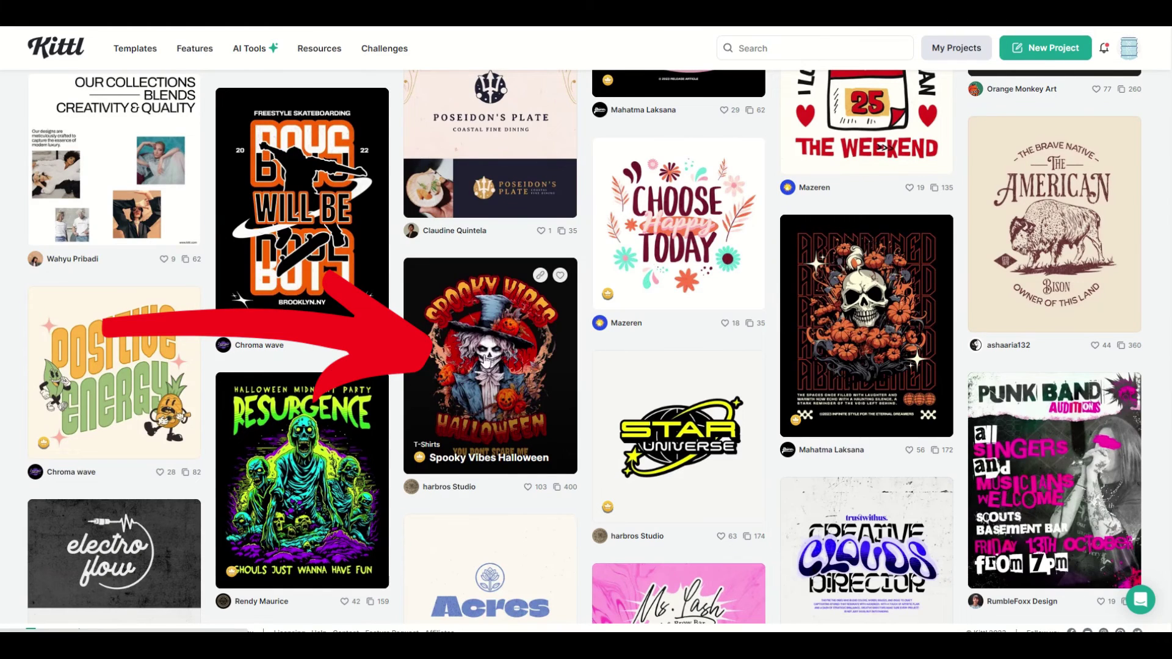
left_click(488, 352)
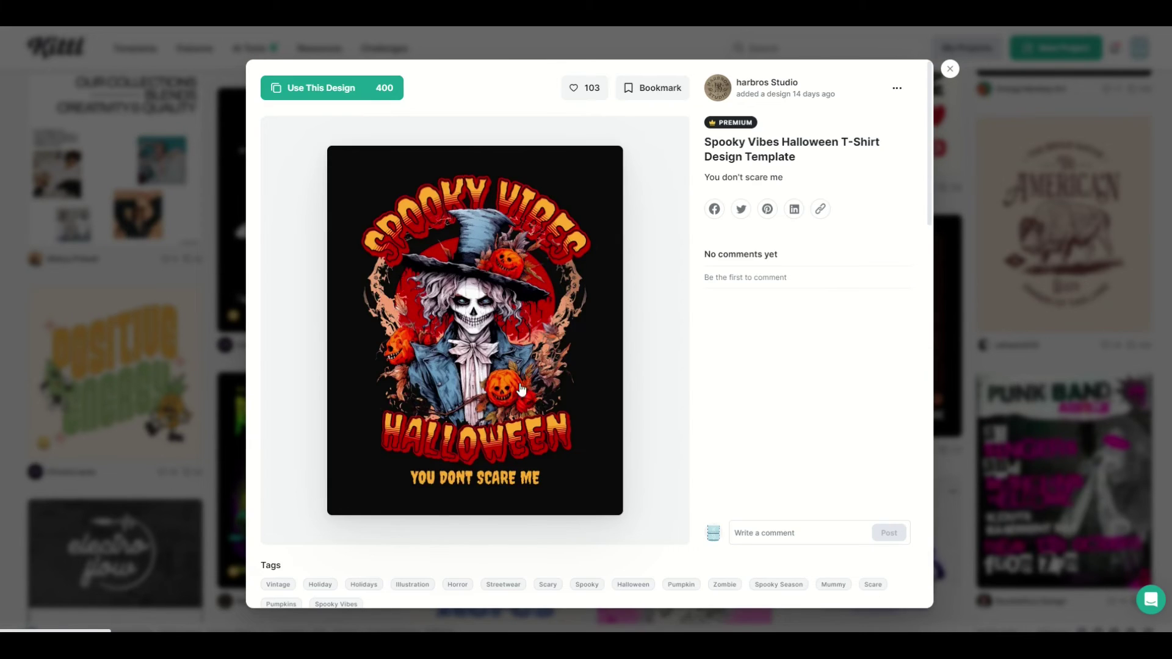
left_click(329, 88)
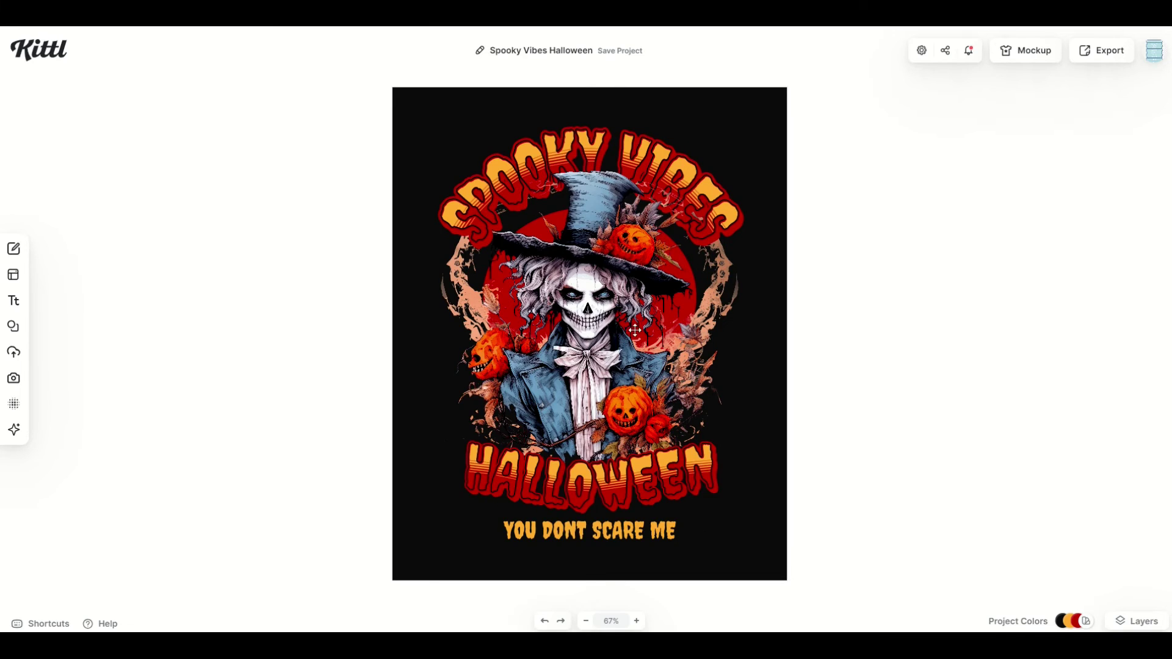
Show the Halloween template's layers and look through the whole list down to Background
left_click(1124, 621)
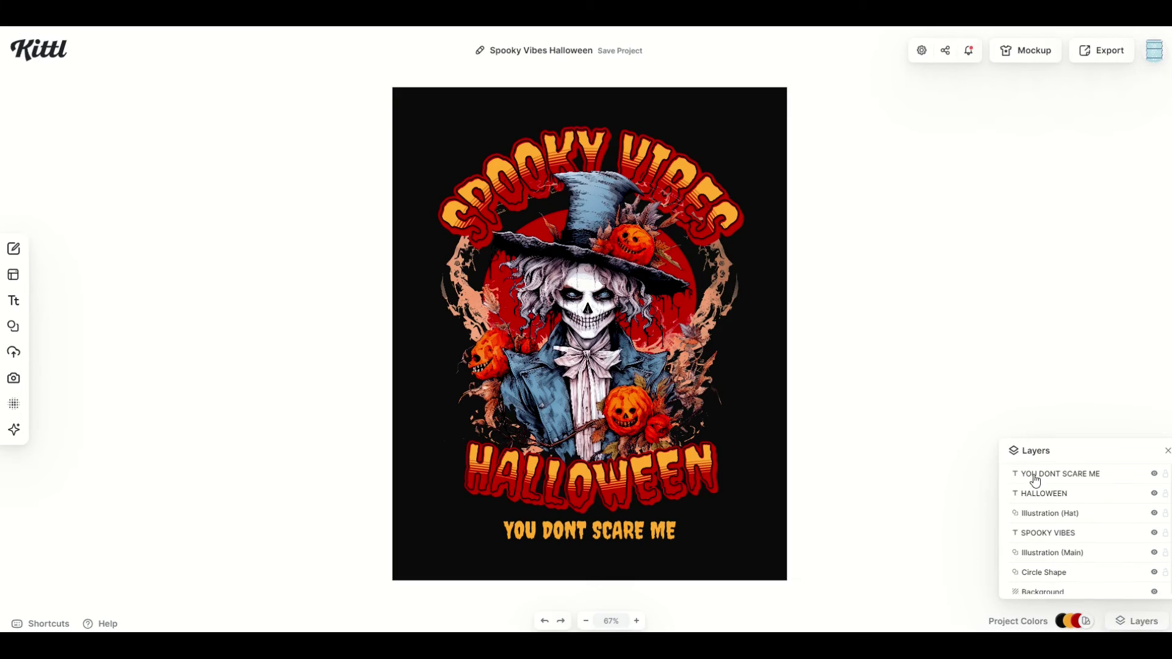
scroll(1047, 518, "down", 1)
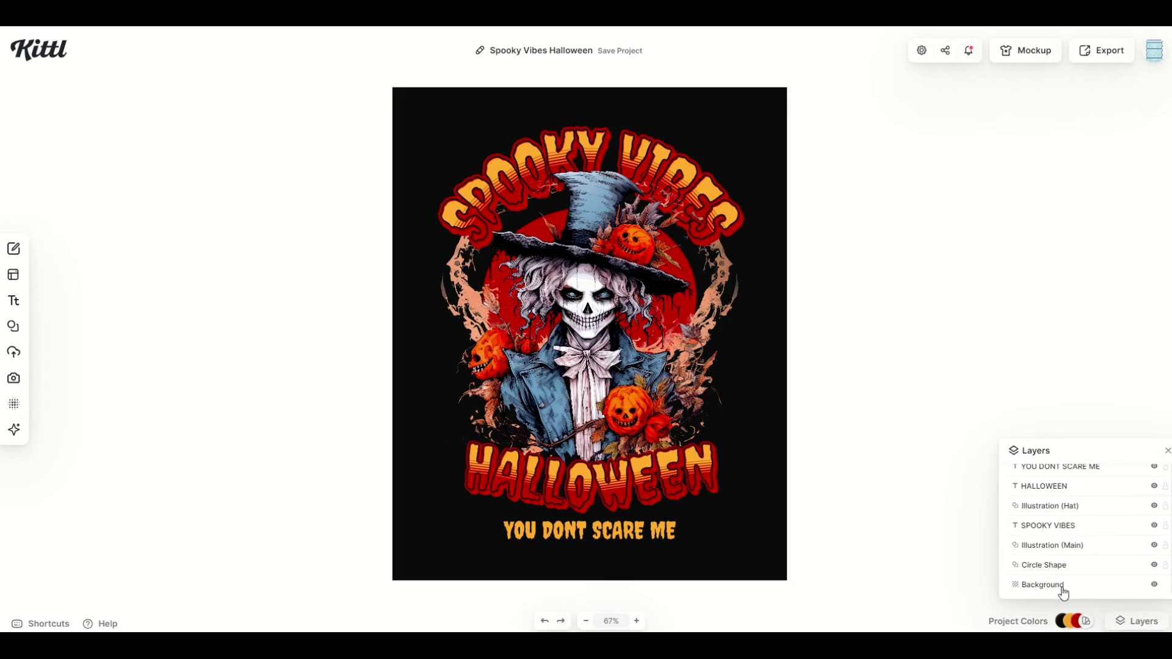
scroll(1042, 485, "up", 1)
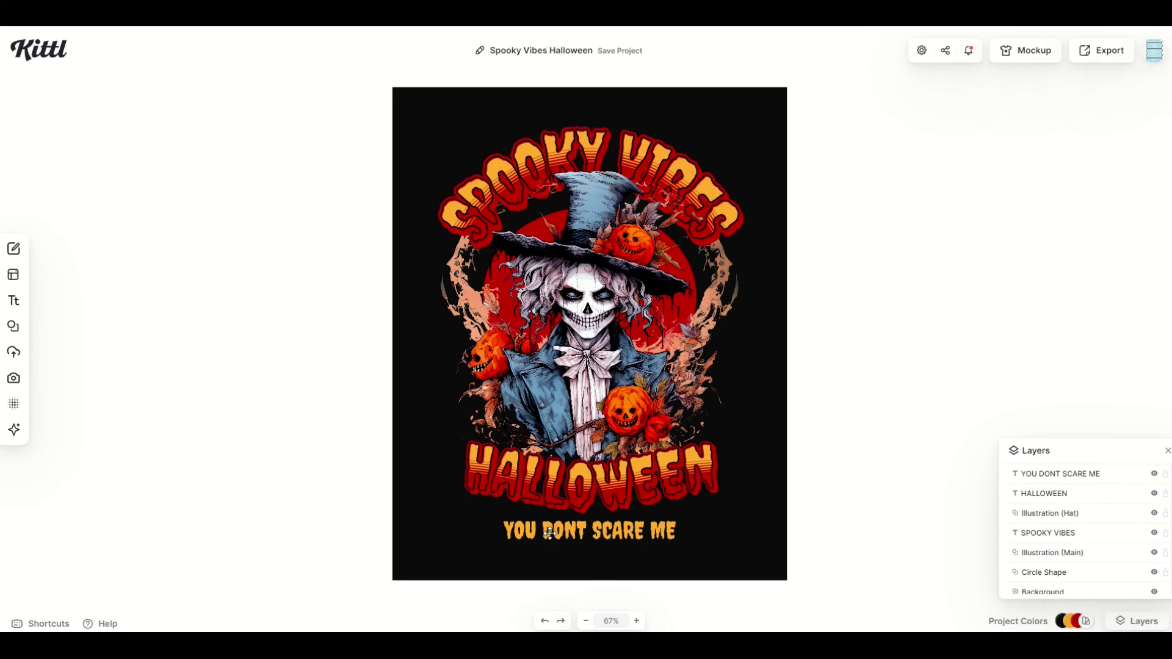
Switch the visibility of the YOU DONT SCARE ME and HALLOWEEN text layers off and back on
left_click(1153, 474)
left_click(1153, 474)
left_click(1154, 494)
left_click(1153, 493)
Switch the visibility of the Illustration (Hat) layer off and on repeatedly to examine how it overlaps the SPOOKY VIBES text
left_click(1153, 514)
left_click(1153, 513)
left_click(1154, 513)
left_click(1154, 514)
left_click(1154, 513)
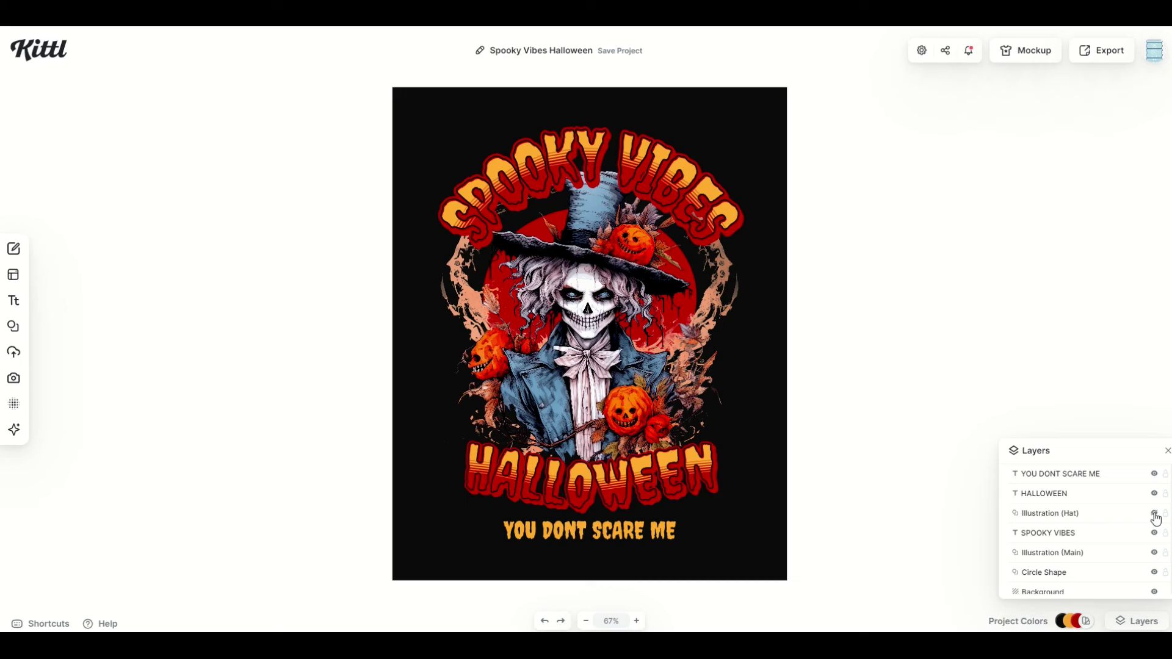
left_click(1154, 513)
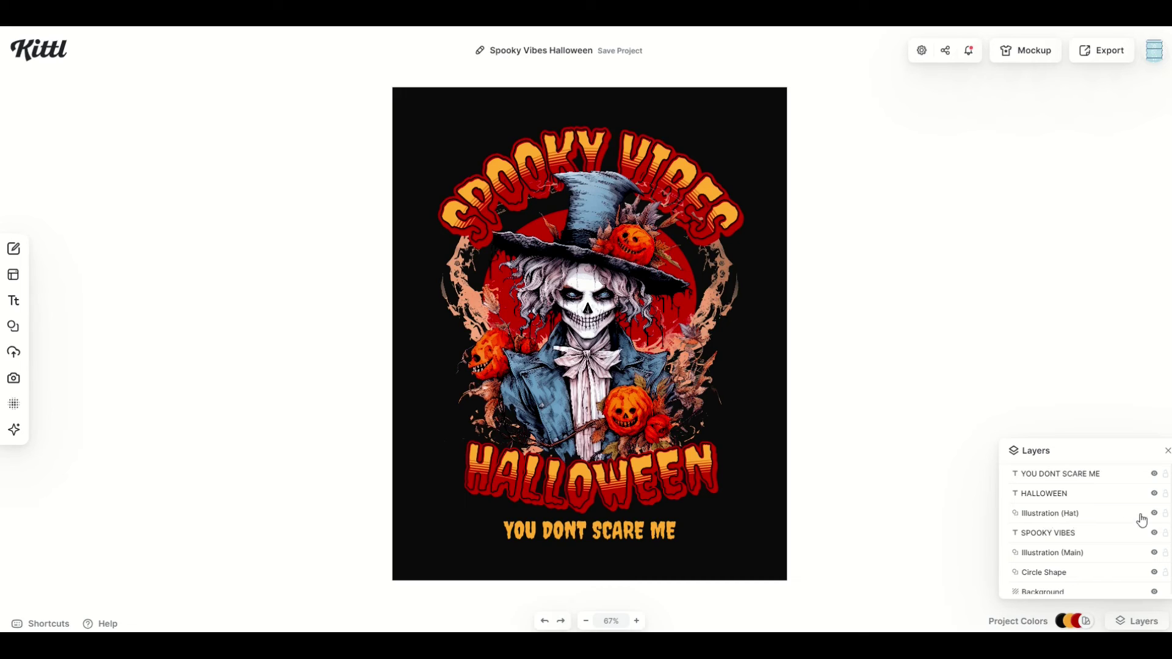
double_click(1153, 514)
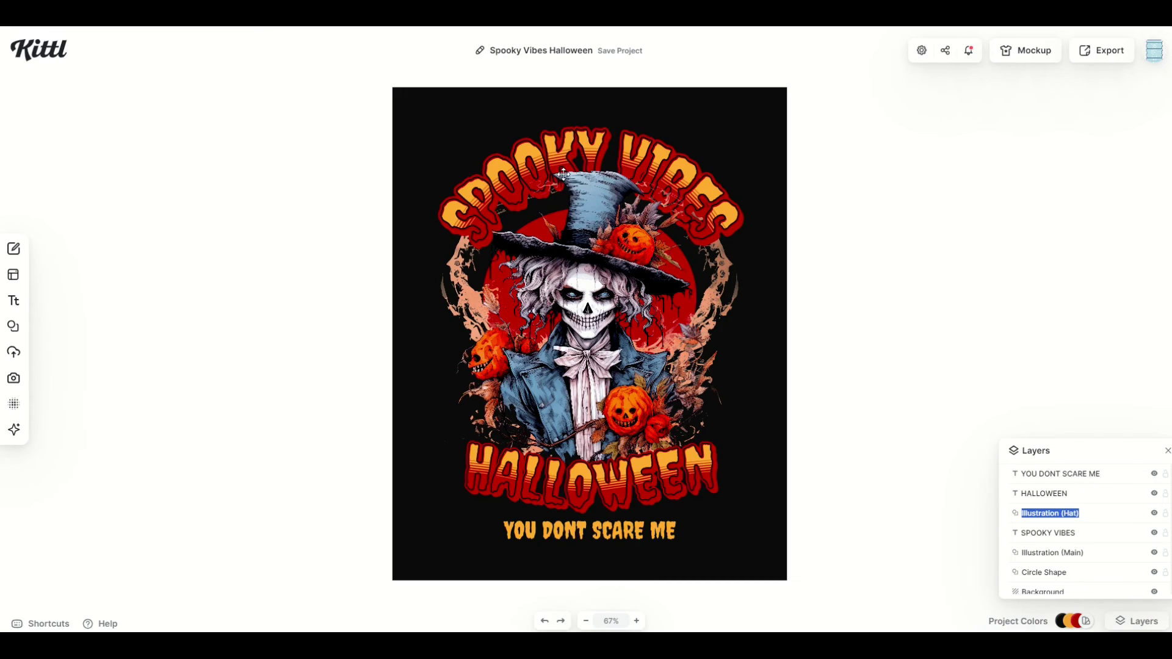
double_click(1155, 516)
double_click(1155, 517)
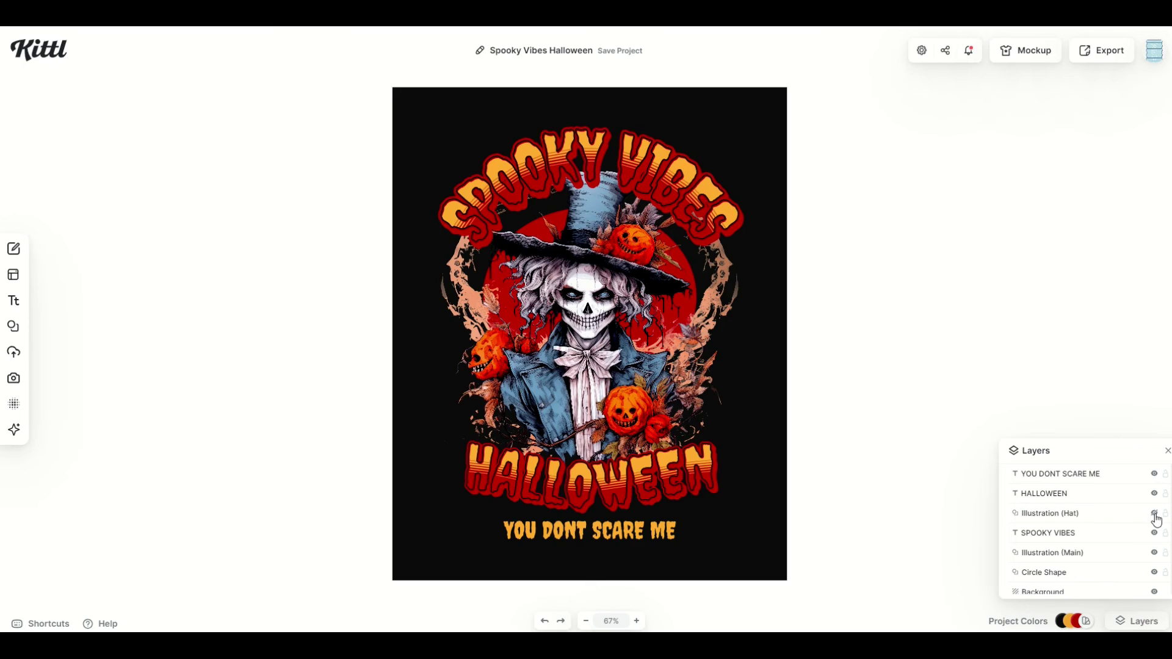
Hide every layer except Illustration (Hat) to isolate the hat artwork on the canvas
left_click(1152, 534)
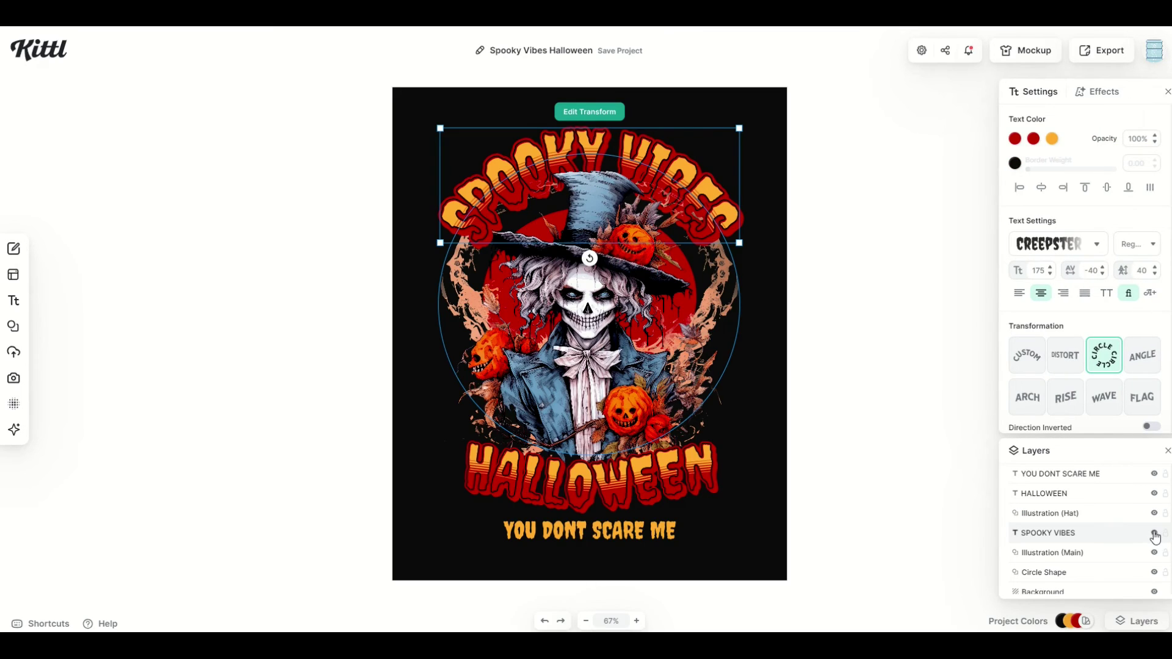
left_click(1154, 533)
left_click(1154, 553)
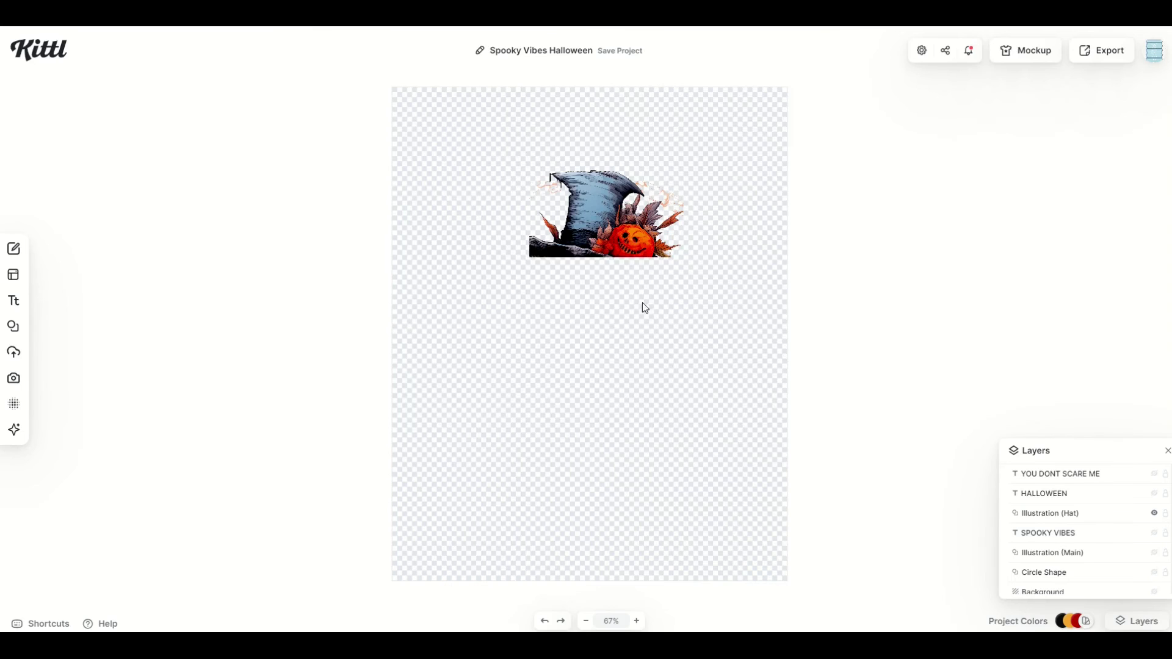
Make the YOU DONT SCARE ME, HALLOWEEN, Illustration (Main) and Circle Shape layers visible again
left_click(1154, 474)
left_click(1154, 493)
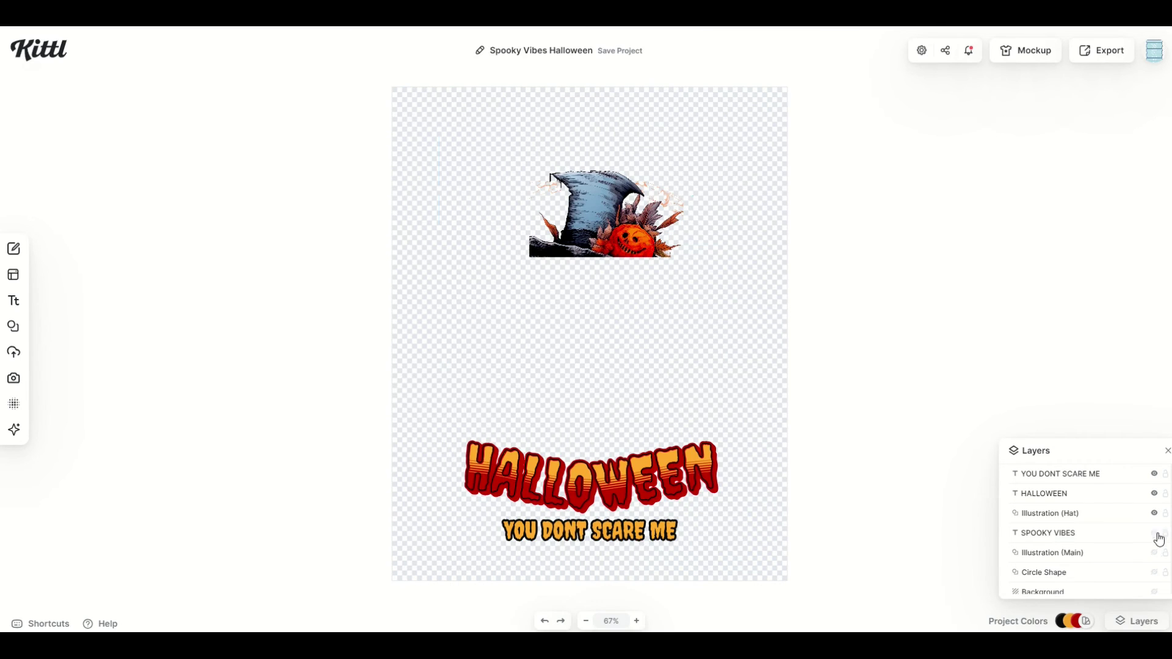
left_click(1157, 534)
left_click(1154, 553)
left_click(1153, 572)
left_click(1154, 590)
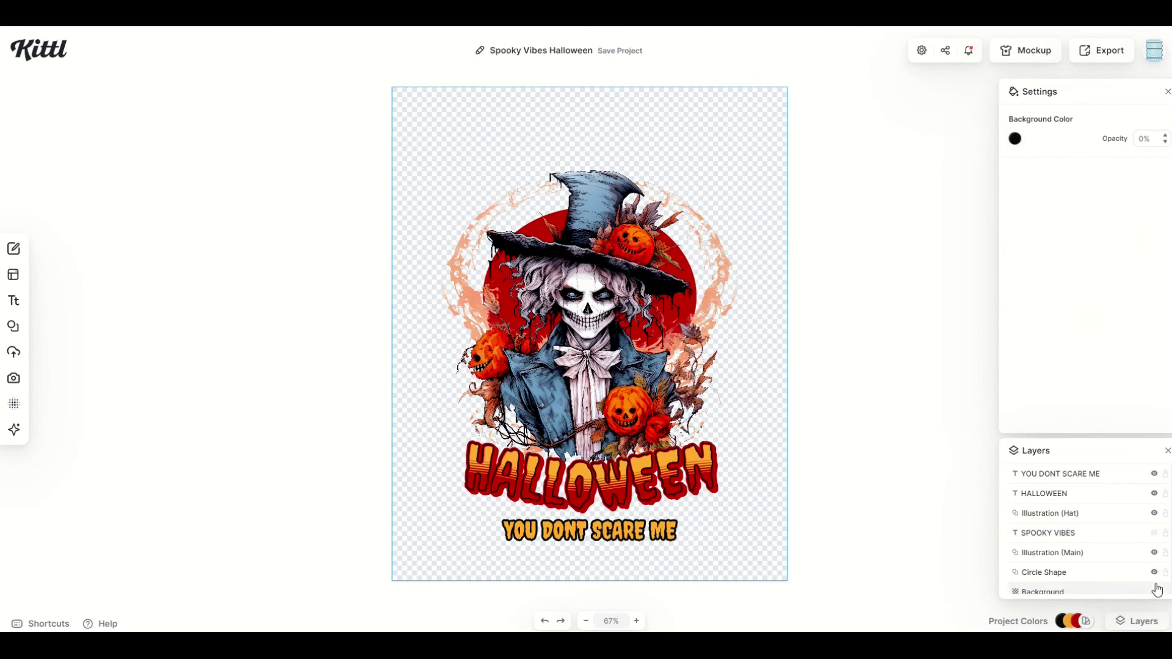
Restore the visibility of the SPOOKY VIBES text layer and the Background layer
left_click(1062, 534)
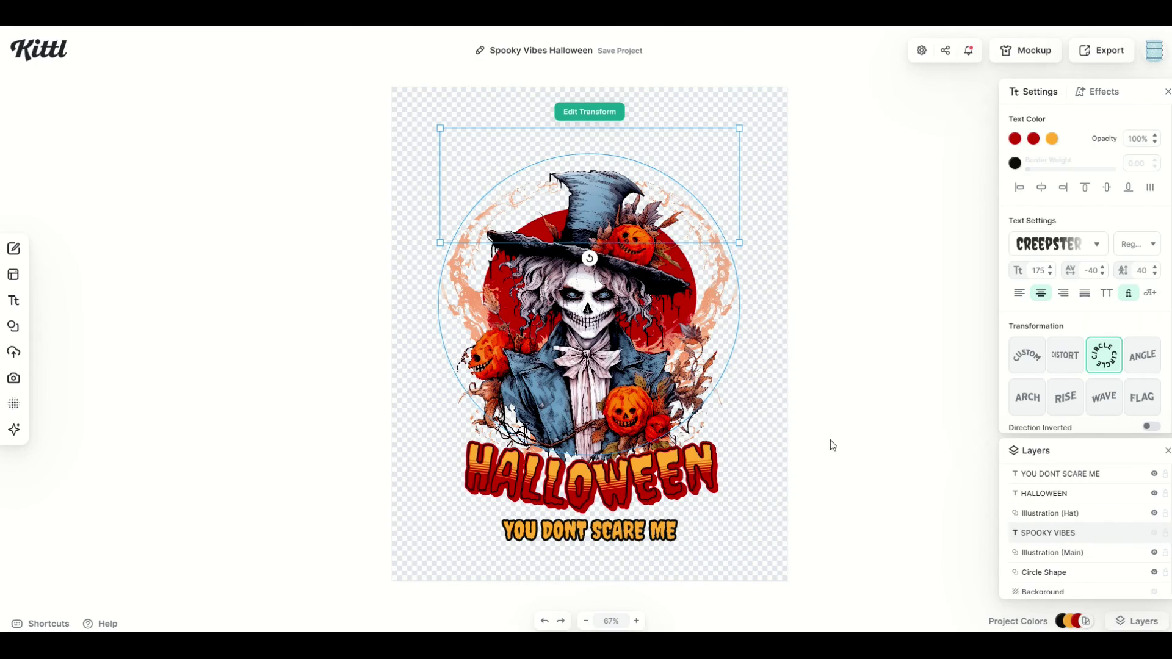
left_click(1168, 93)
scroll(1151, 535, "down", 1)
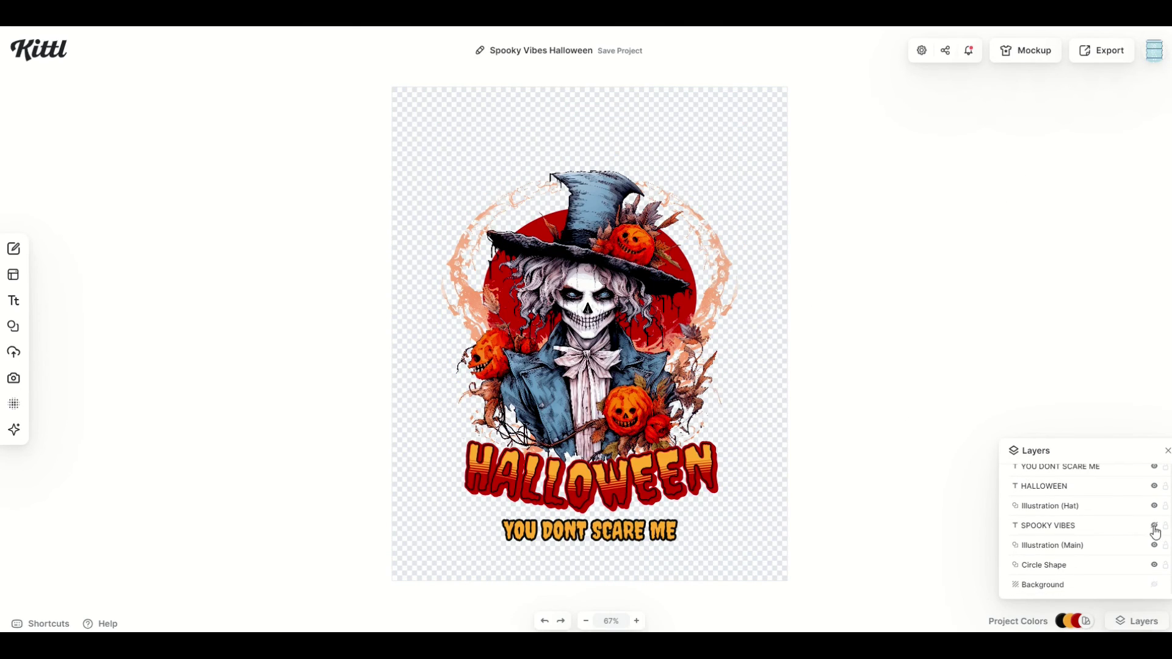
left_click(1154, 526)
left_click(1155, 585)
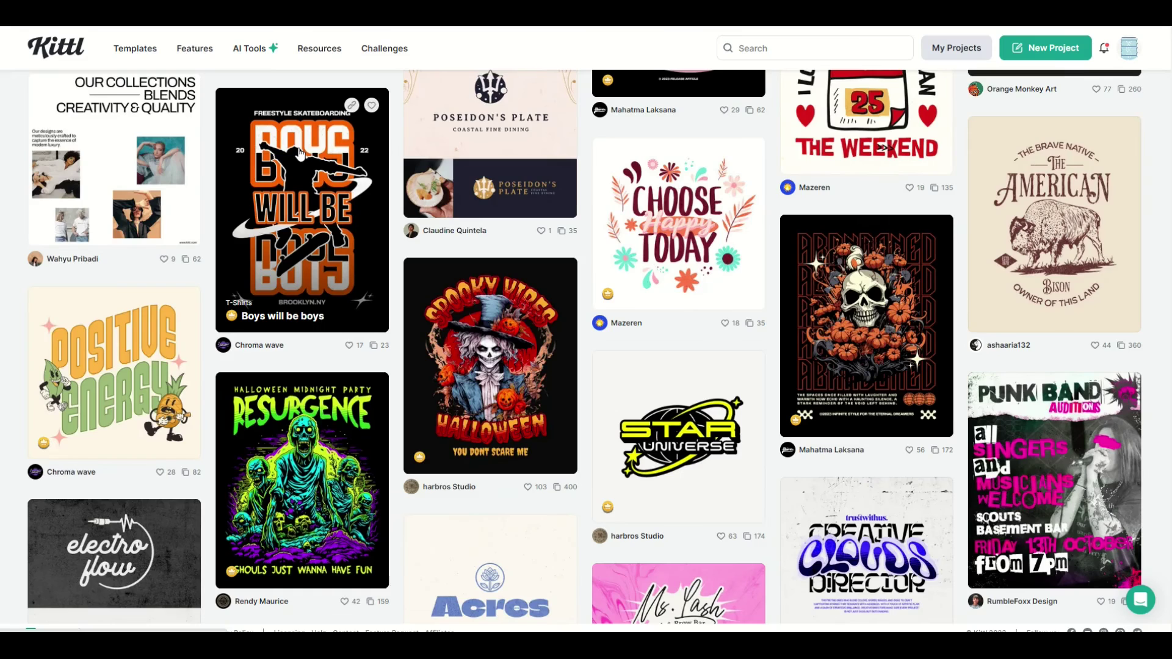
Browse the template gallery for the Boundless Swagger T-shirt design and open it for editing
scroll(303, 154, "down", 6)
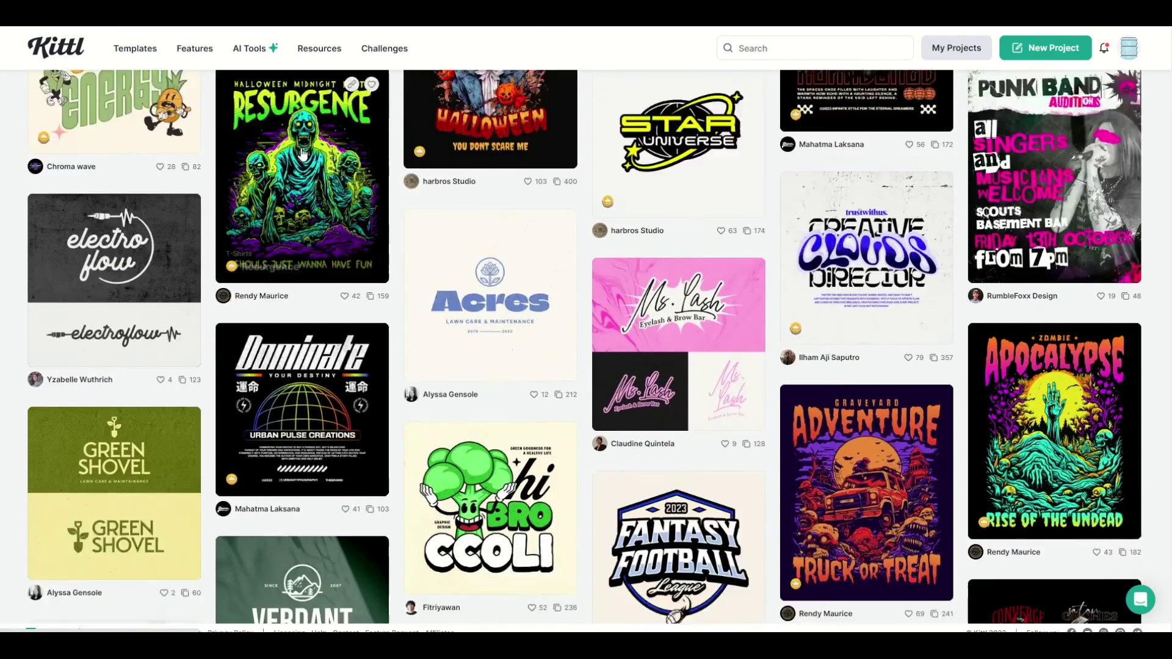
scroll(304, 155, "down", 6)
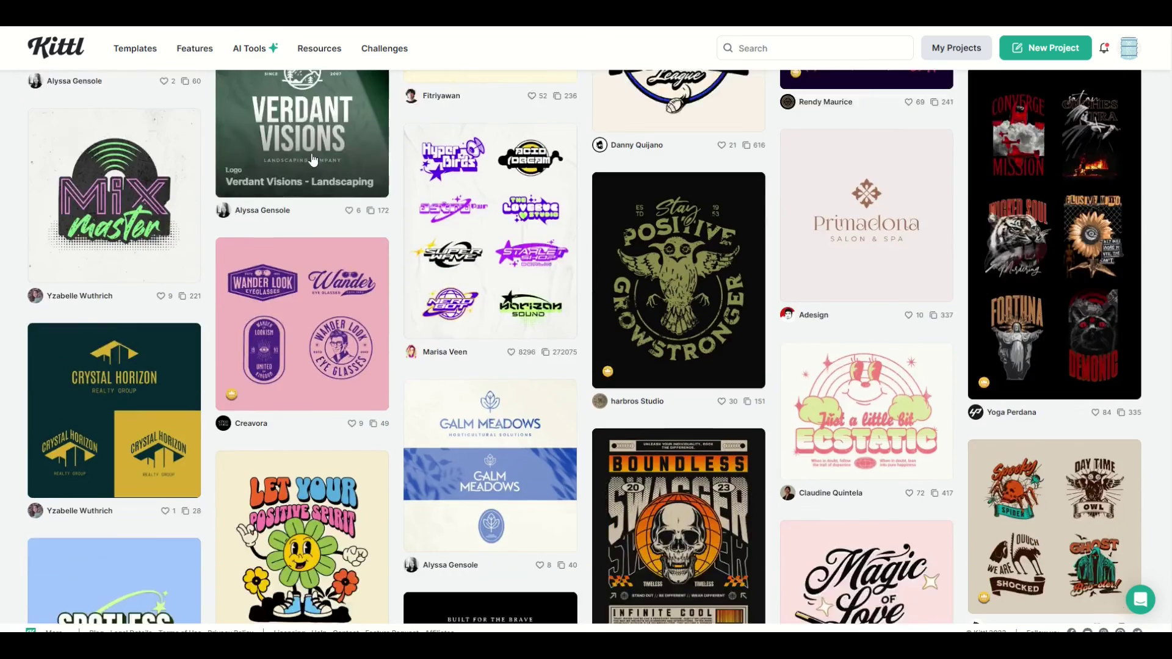
scroll(313, 160, "down", 3)
left_click(671, 339)
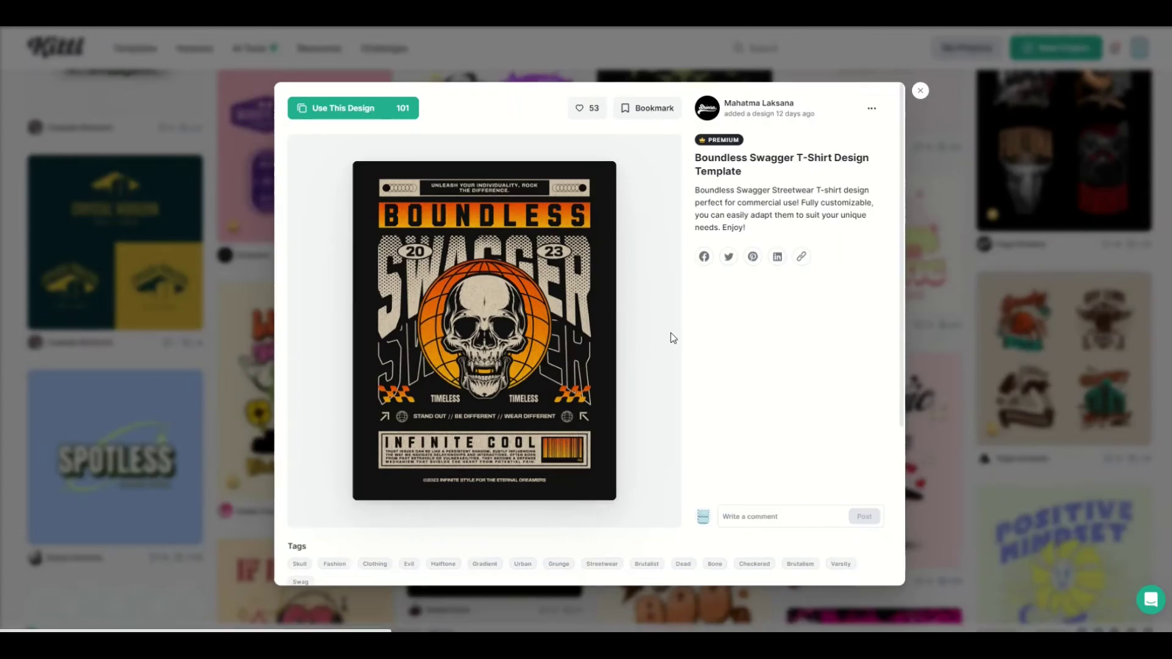
left_click(317, 89)
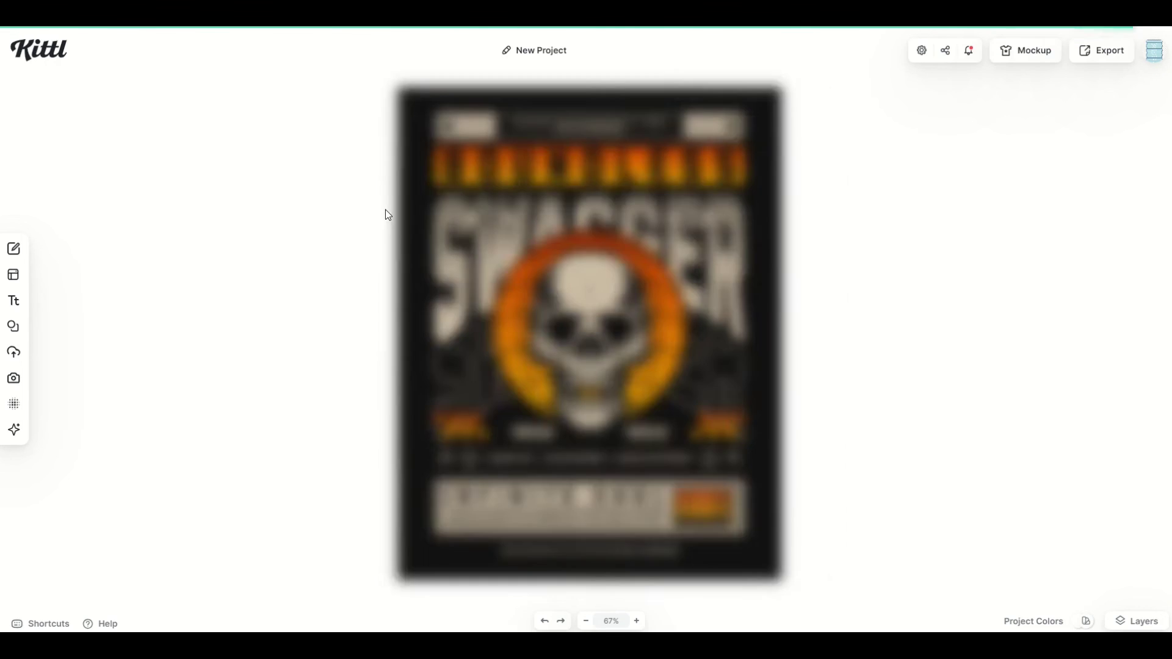
Shift the skull group slightly up and to the right, and recolor its beige areas bright green (3aff51)
left_click(579, 312)
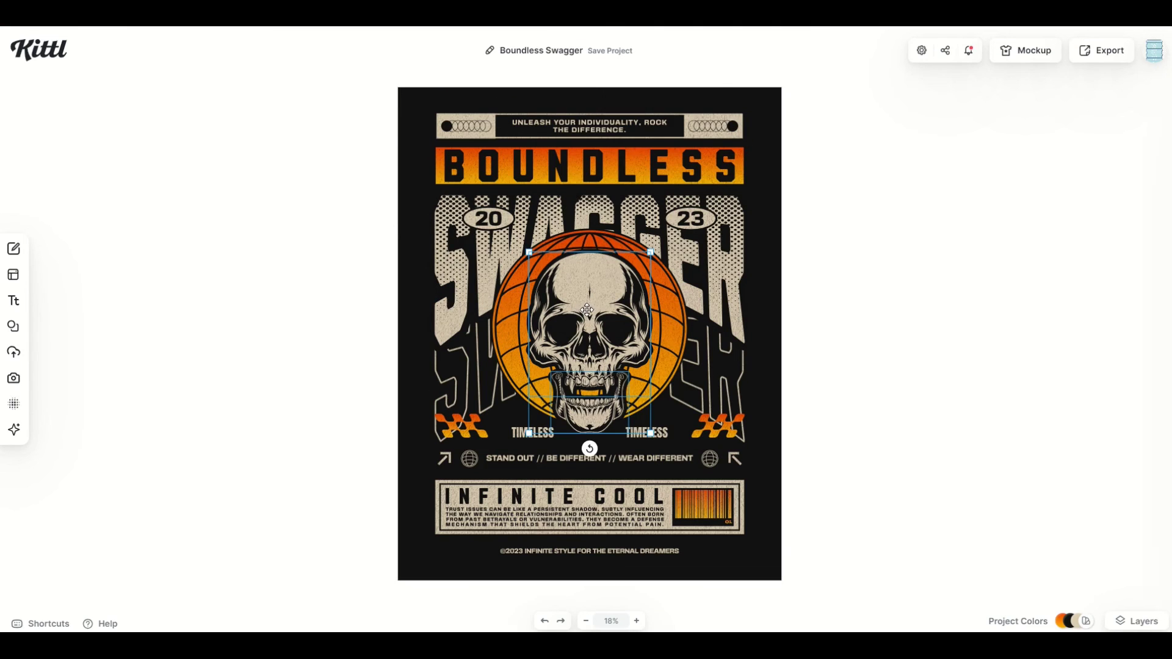
mouse_move(585, 303)
left_mouse_down()
mouse_move(513, 322)
mouse_move(593, 299)
left_mouse_up()
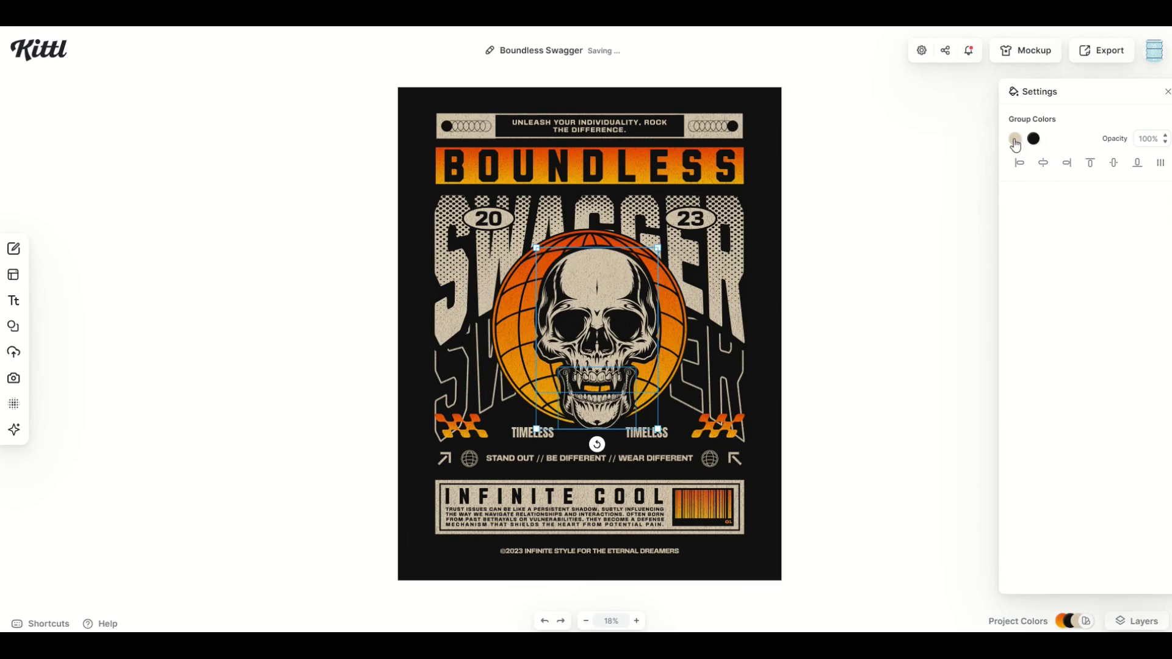
left_click(1015, 140)
left_click(935, 155)
left_click_drag(881, 156, 1025, 151)
left_click(901, 288)
left_click_drag(928, 236, 1046, 214)
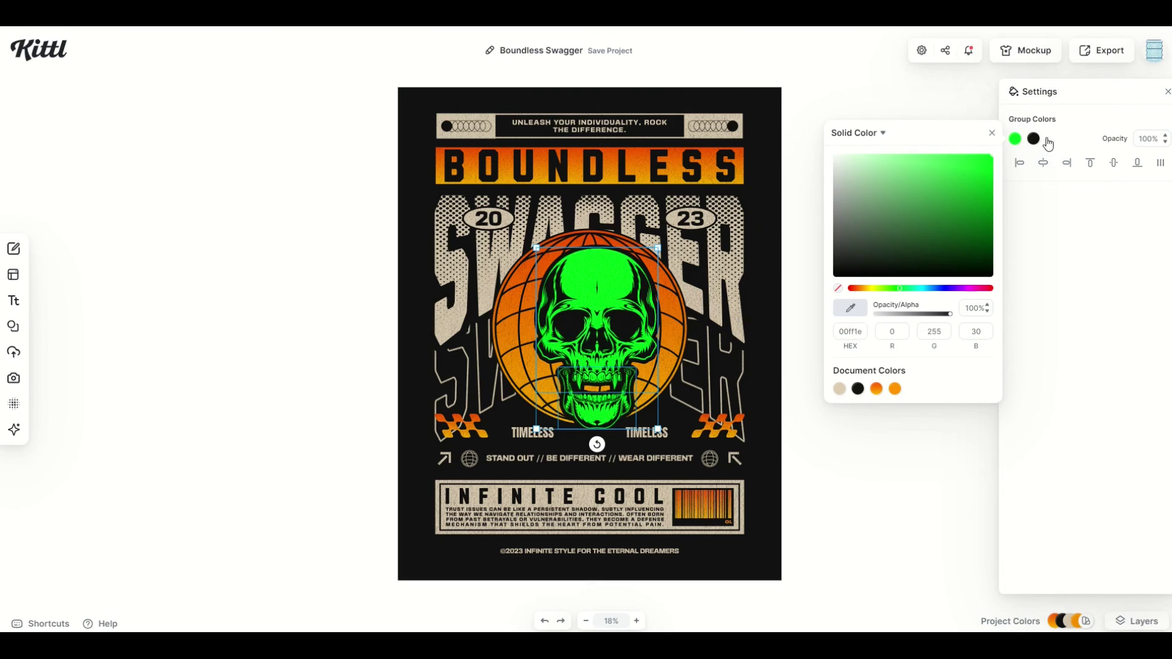
left_click(888, 221)
left_click_drag(889, 222, 992, 155)
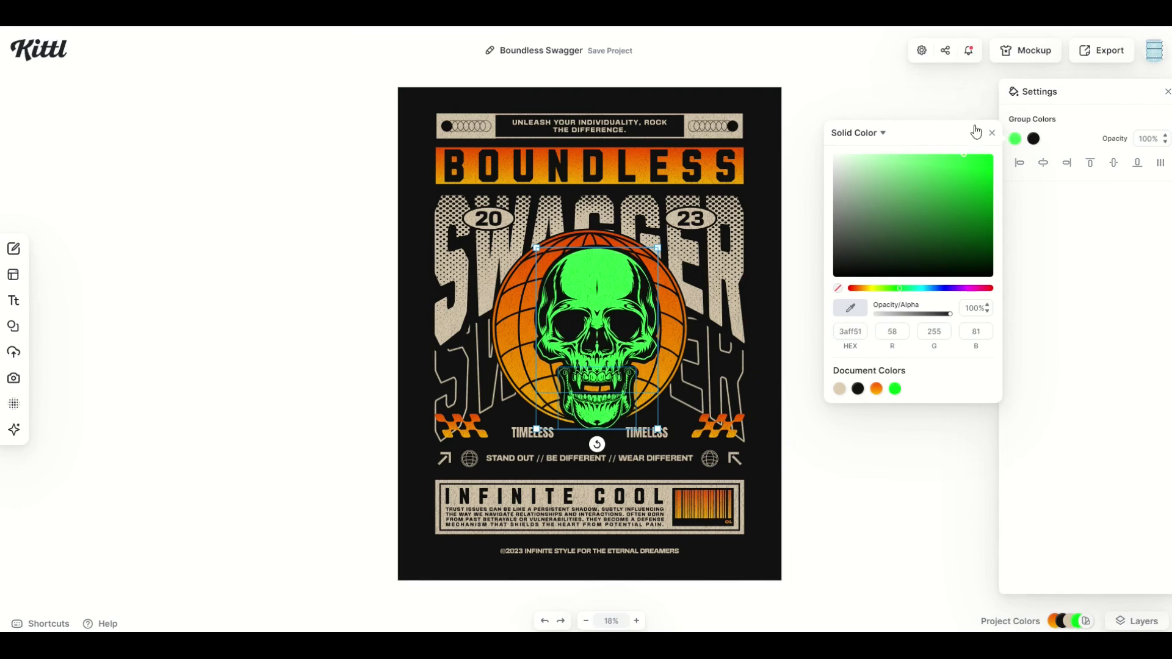
Move the skull and pumpkins image slightly up and to the right in the Rebel with a Cause design
left_click(411, 237)
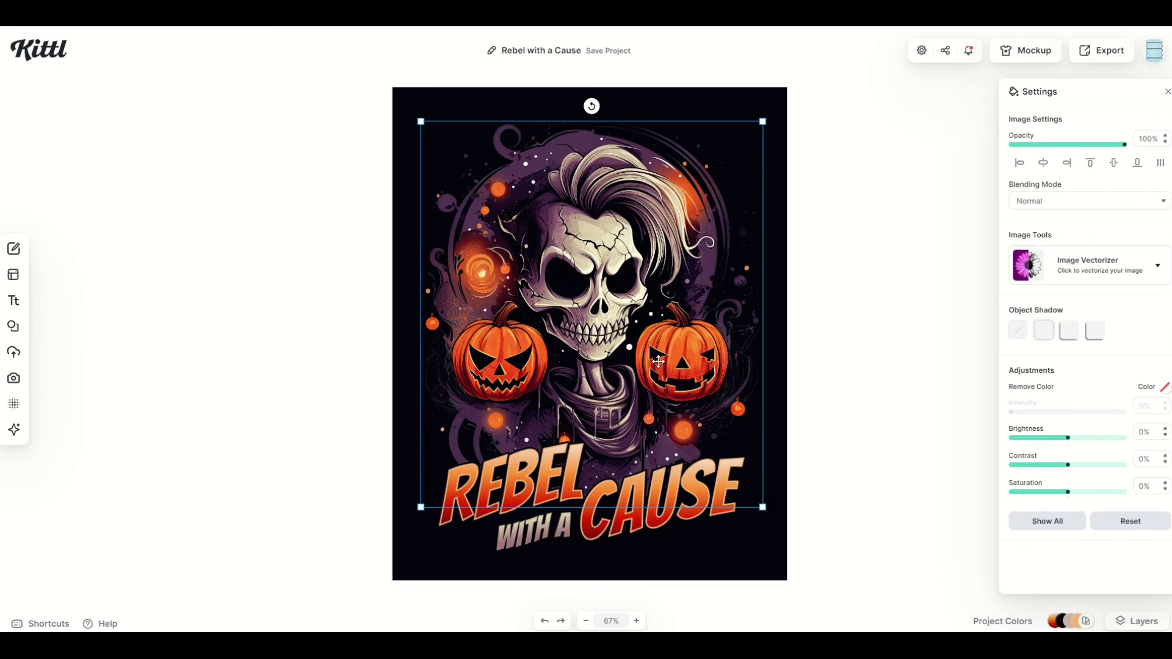
mouse_move(660, 366)
left_mouse_down()
mouse_move(638, 378)
mouse_move(673, 348)
left_mouse_up()
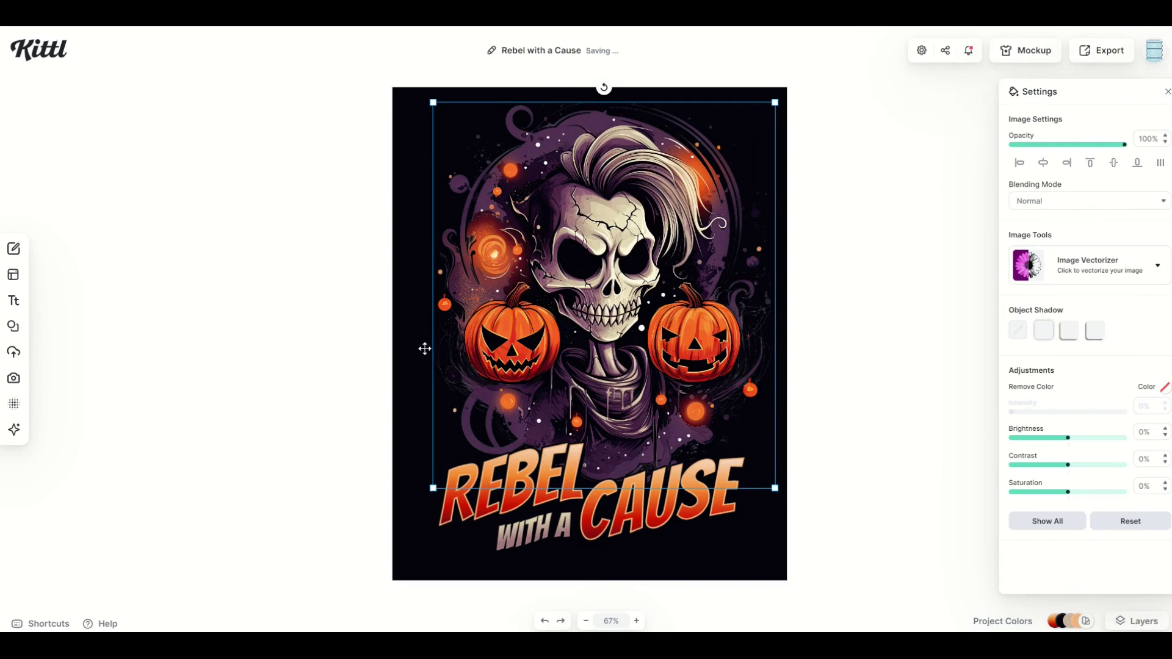